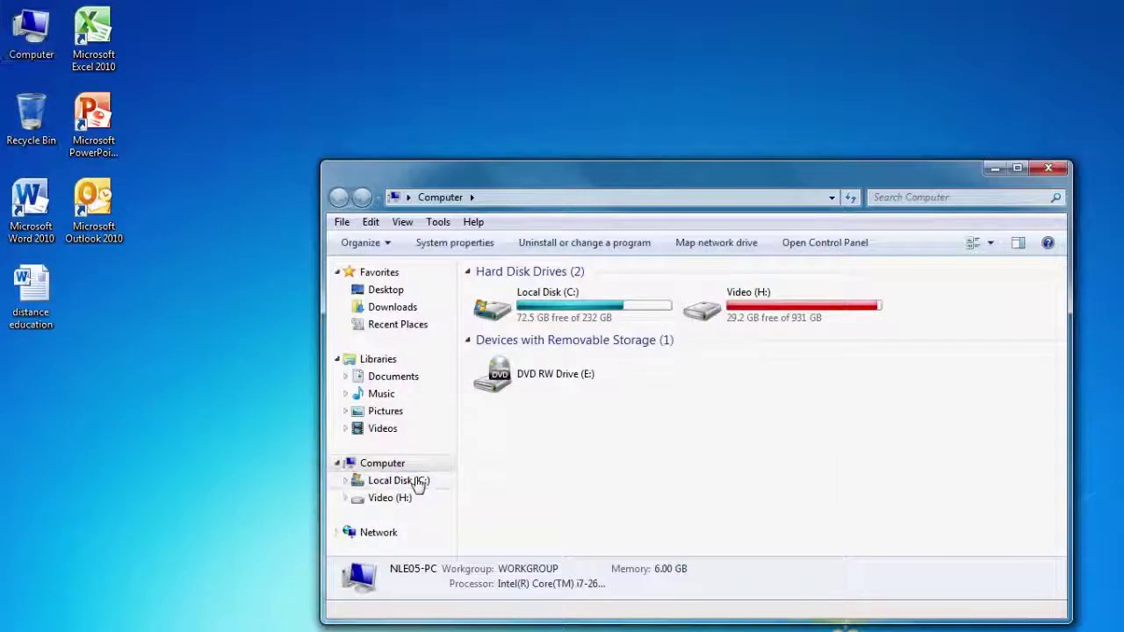
# Browse Local Disk (C:) through Users, CPL and My Documents to the inner CPL folder, and select the Pakistan-1 document.
pyautogui.doubleClick(513, 462)
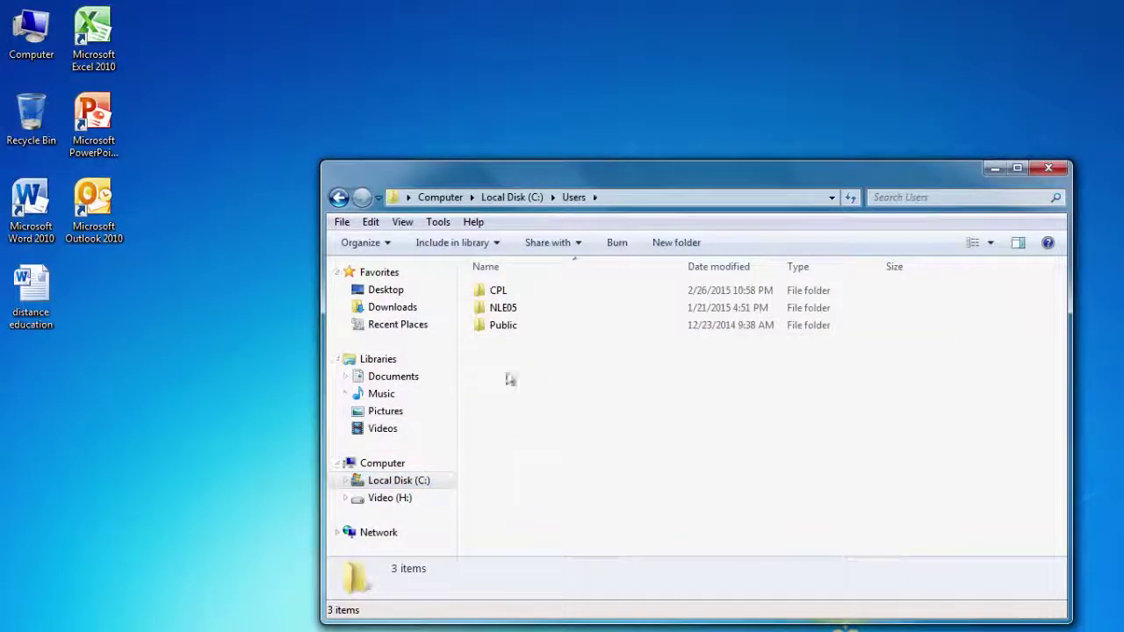
pyautogui.doubleClick(499, 291)
pyautogui.doubleClick(517, 381)
pyautogui.doubleClick(498, 307)
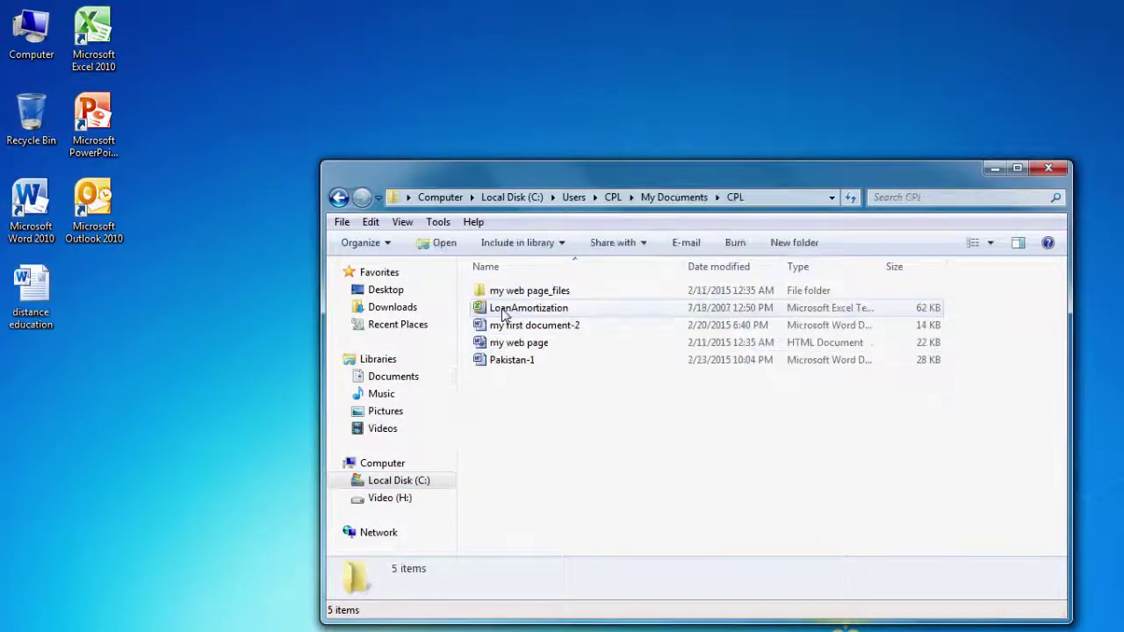
pyautogui.click(519, 365)
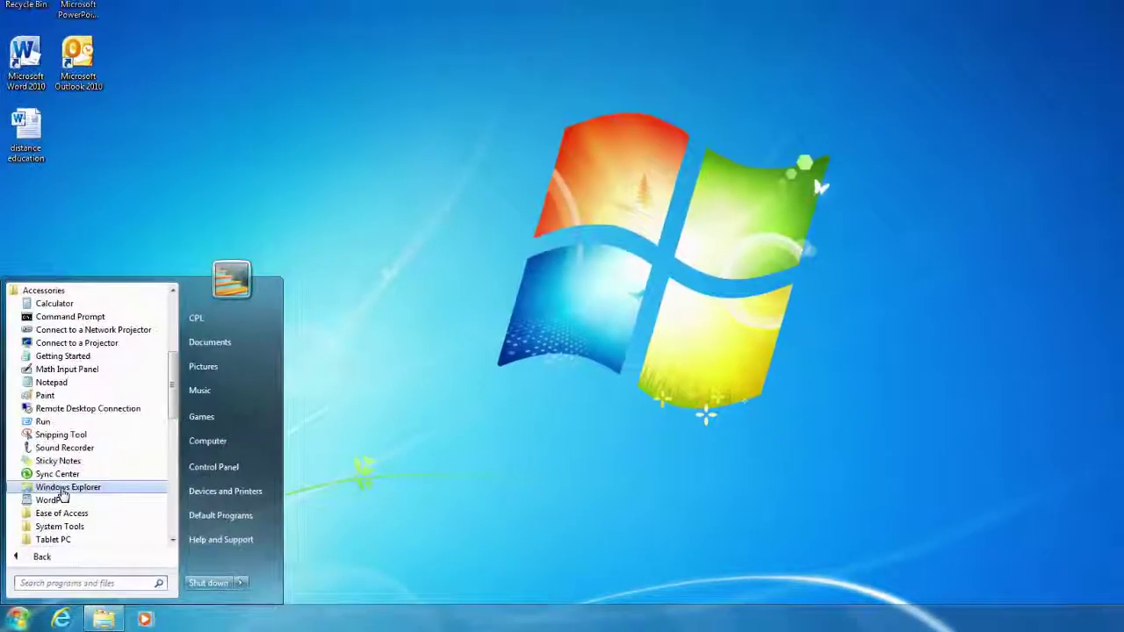
# Launch Windows Explorer, browse from Computer to New Volume (D:), and show the file commands for its CPL folder.
pyautogui.click(63, 489)
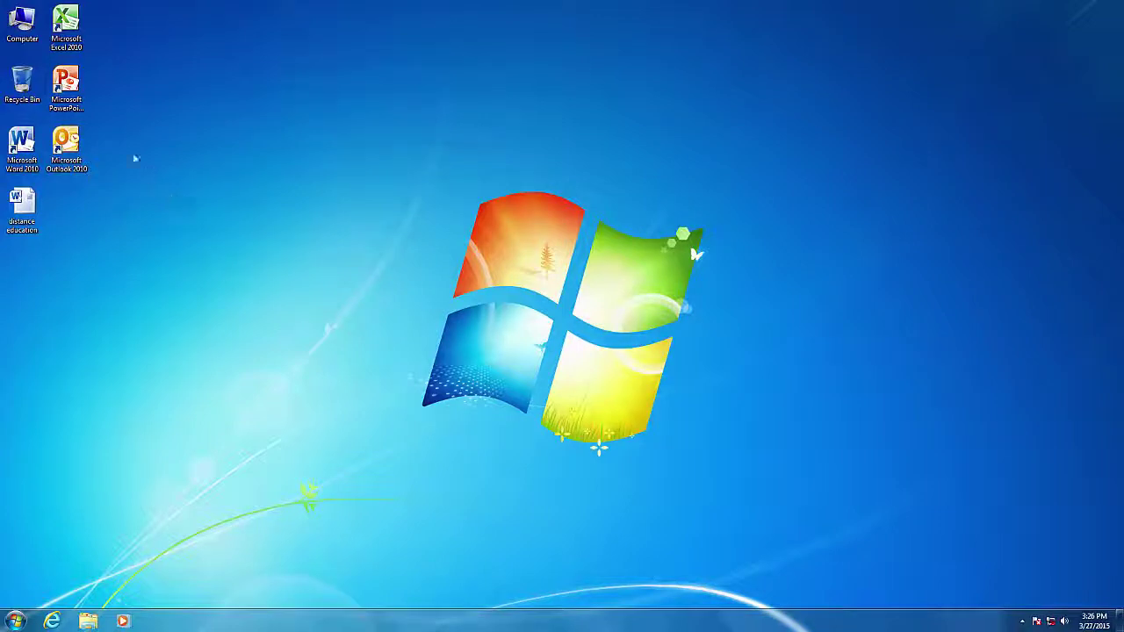
pyautogui.doubleClick(29, 28)
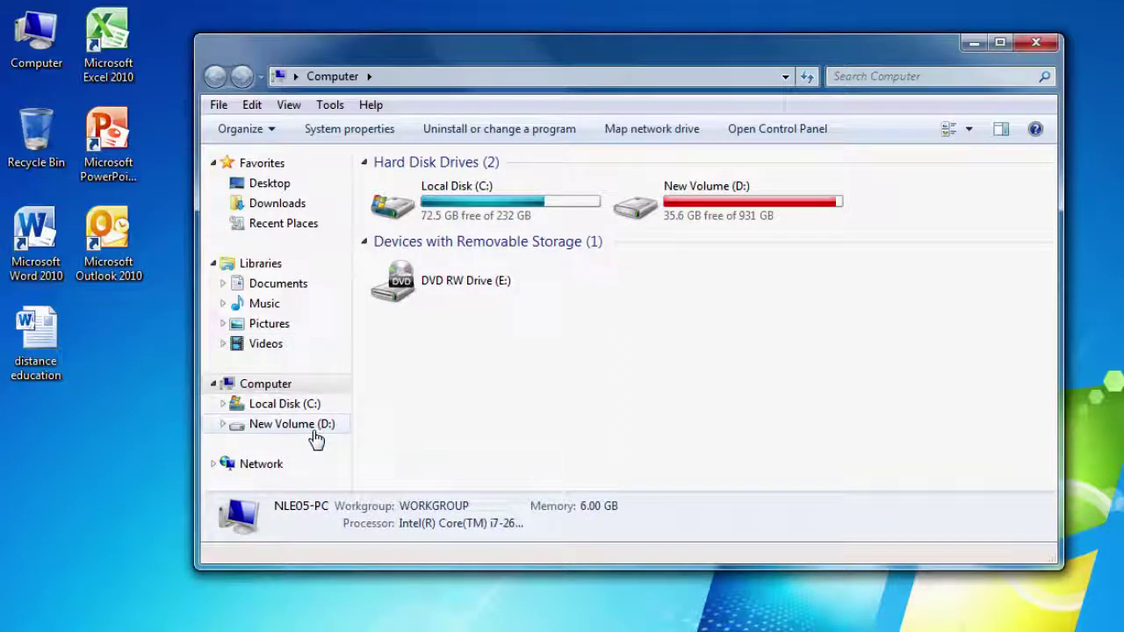
pyautogui.click(275, 388)
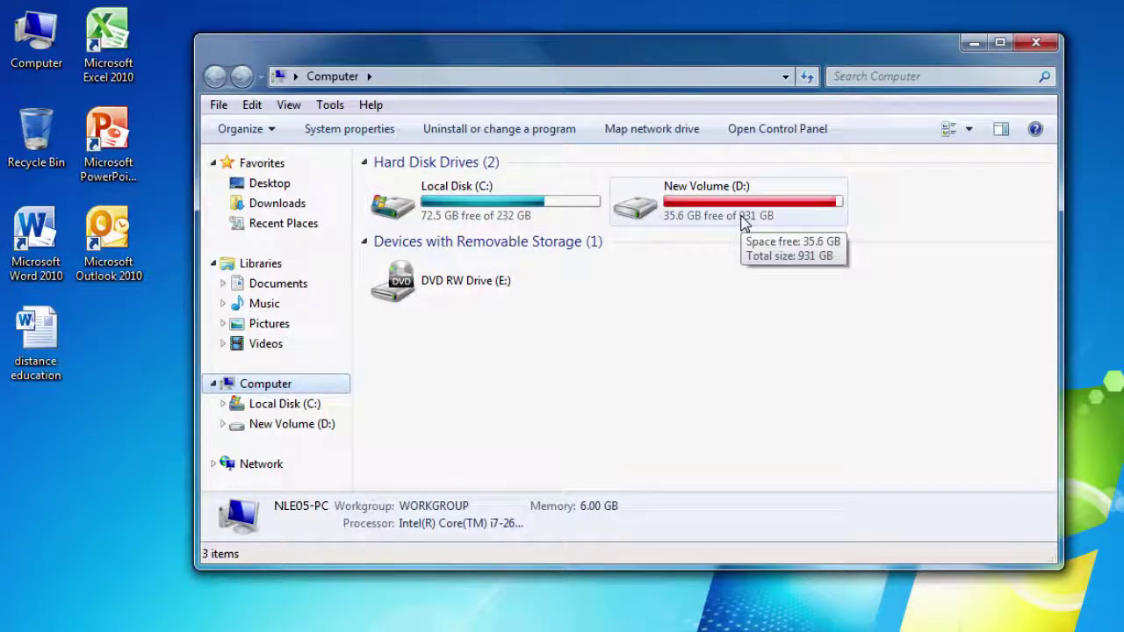
pyautogui.click(292, 424)
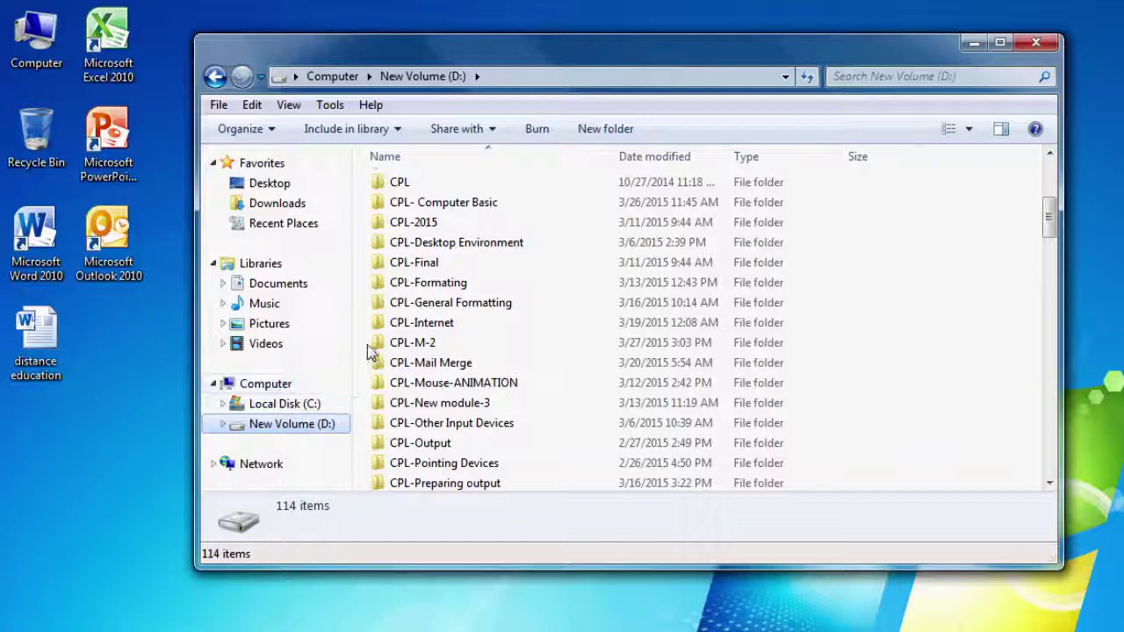
pyautogui.click(401, 182)
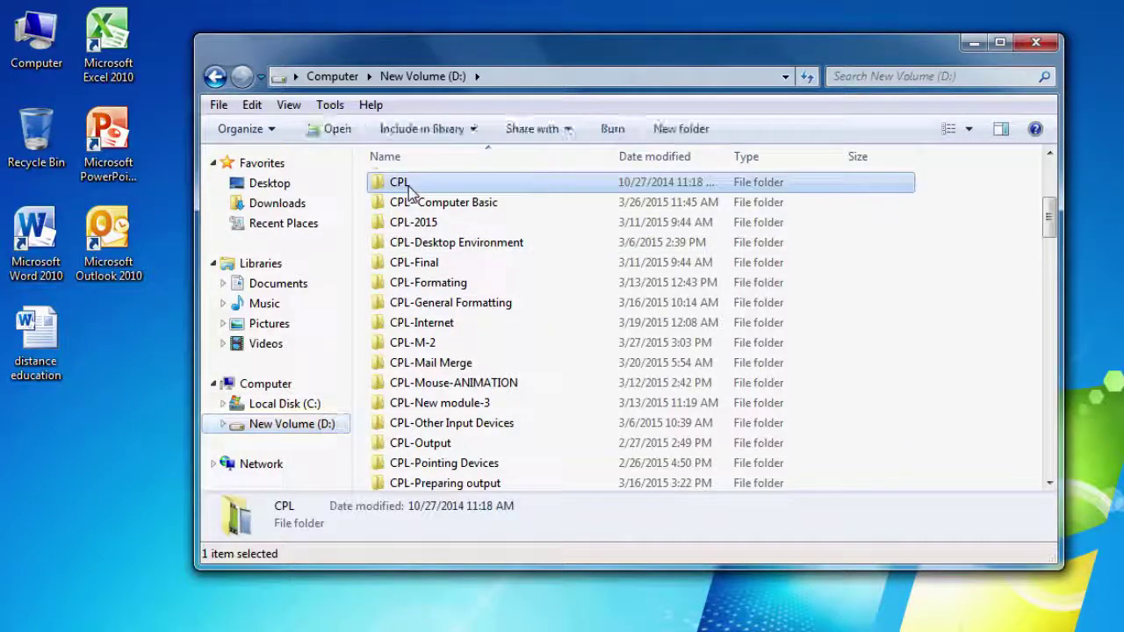
pyautogui.click(220, 106)
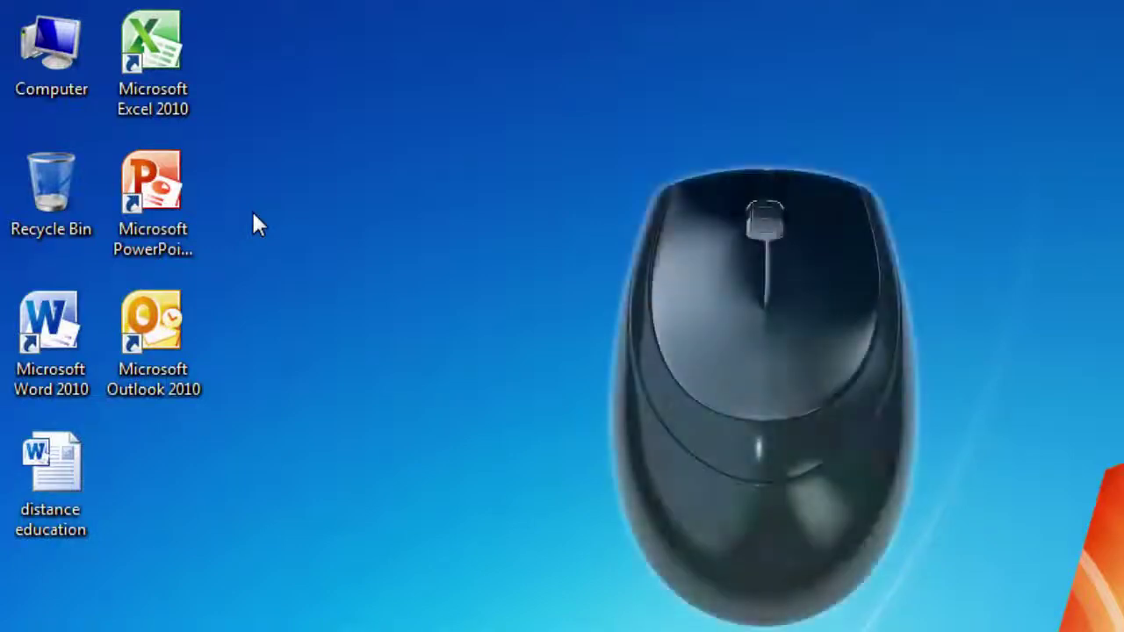
# Create a new folder on the desktop, keeping its default name.
pyautogui.rightClick(252, 213)
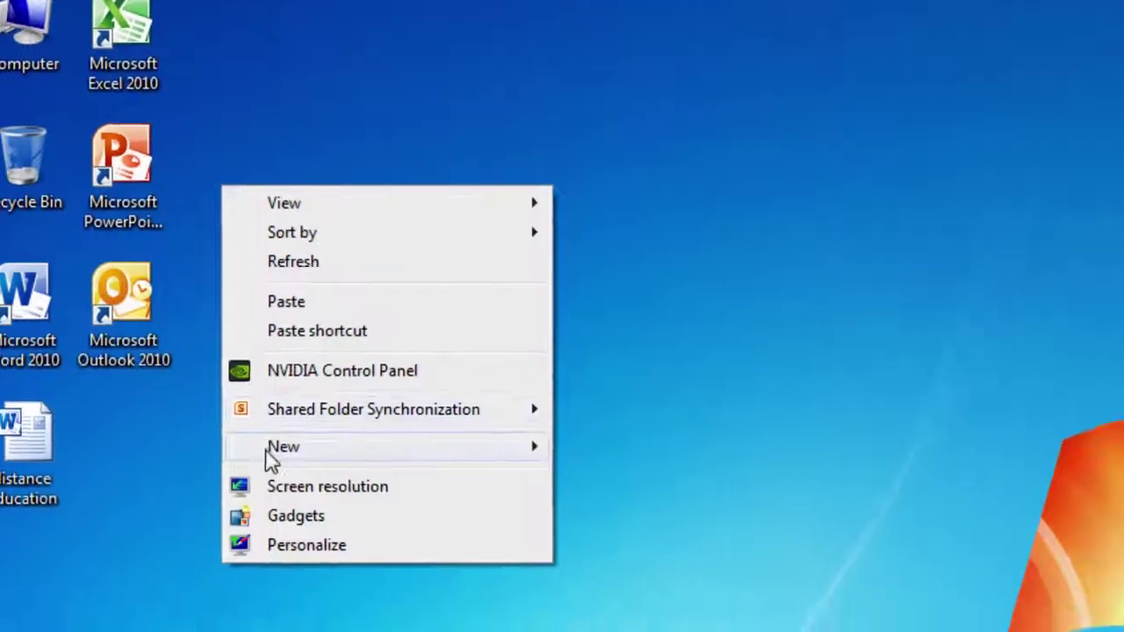
pyautogui.moveTo(274, 452)
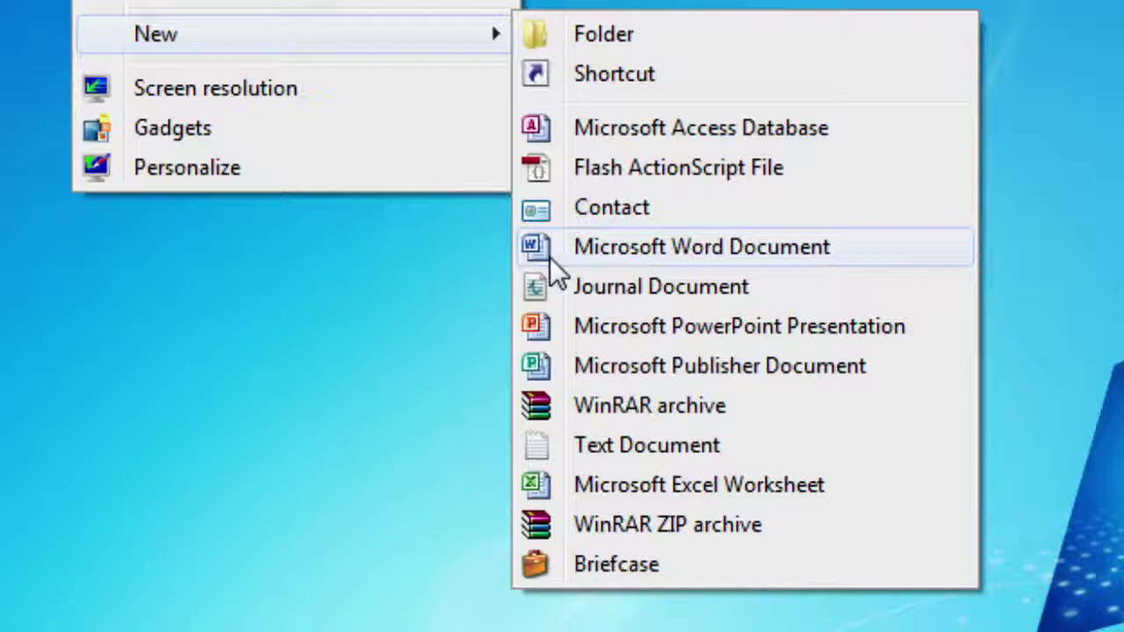
pyautogui.click(594, 39)
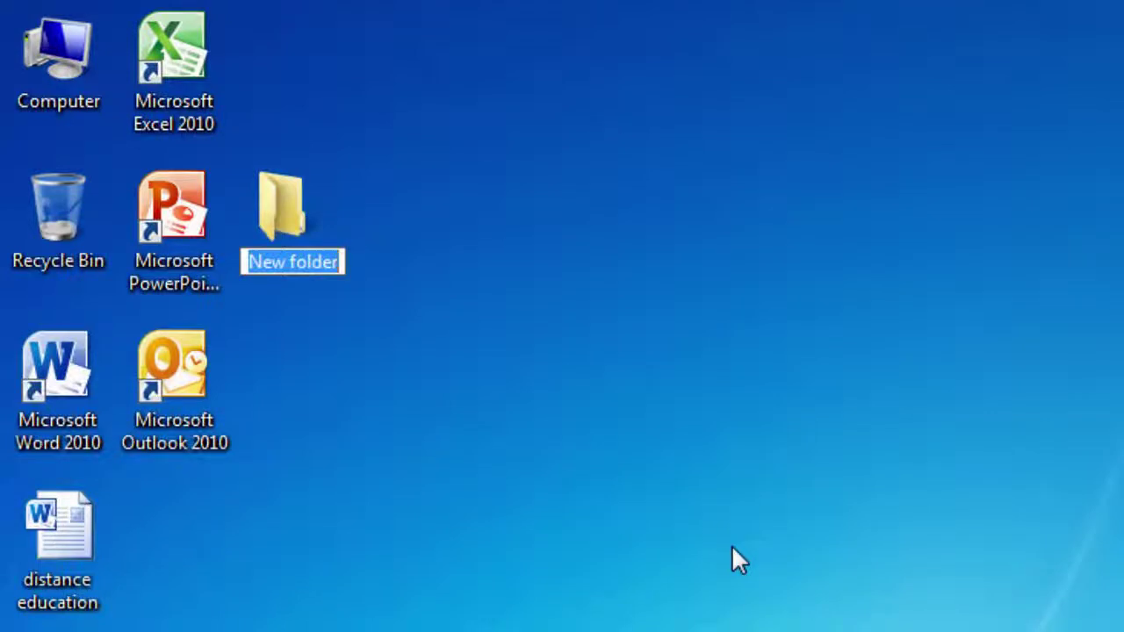
pyautogui.press('Return')
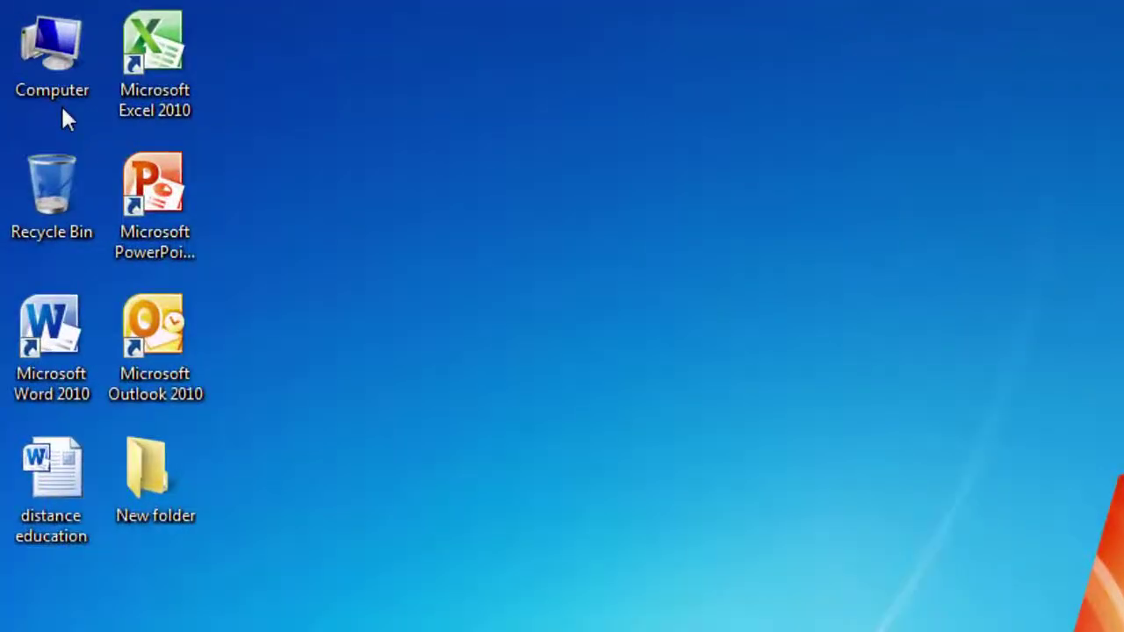
# Create a desktop shortcut to the Program Files folder on Local Disk (C:), and select that shortcut on the desktop.
pyautogui.doubleClick(55, 95)
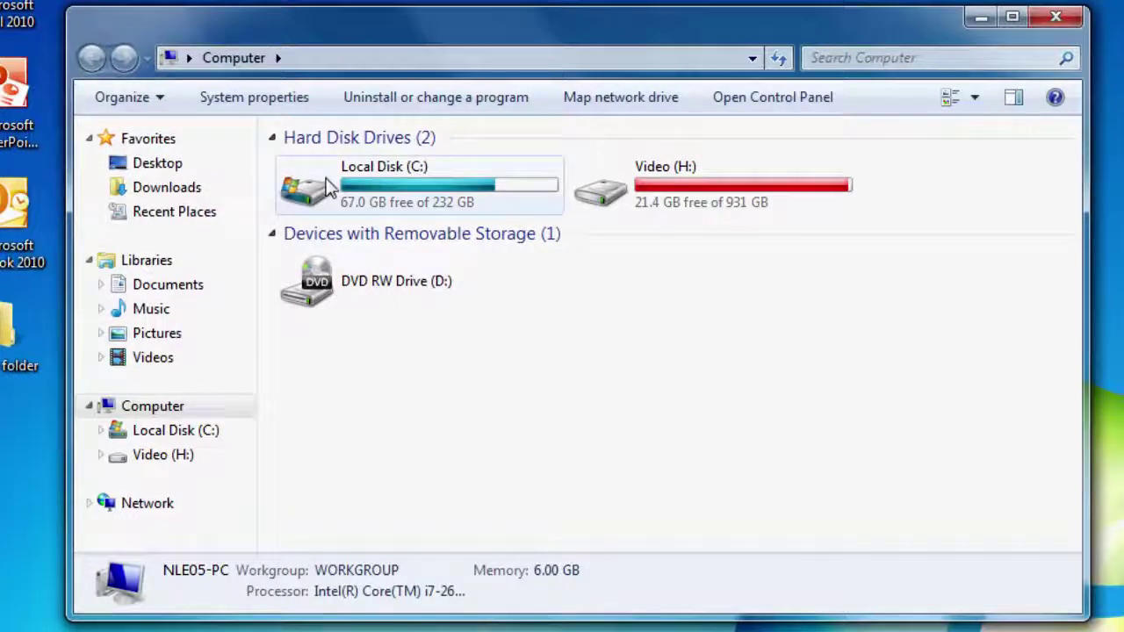
pyautogui.doubleClick(409, 190)
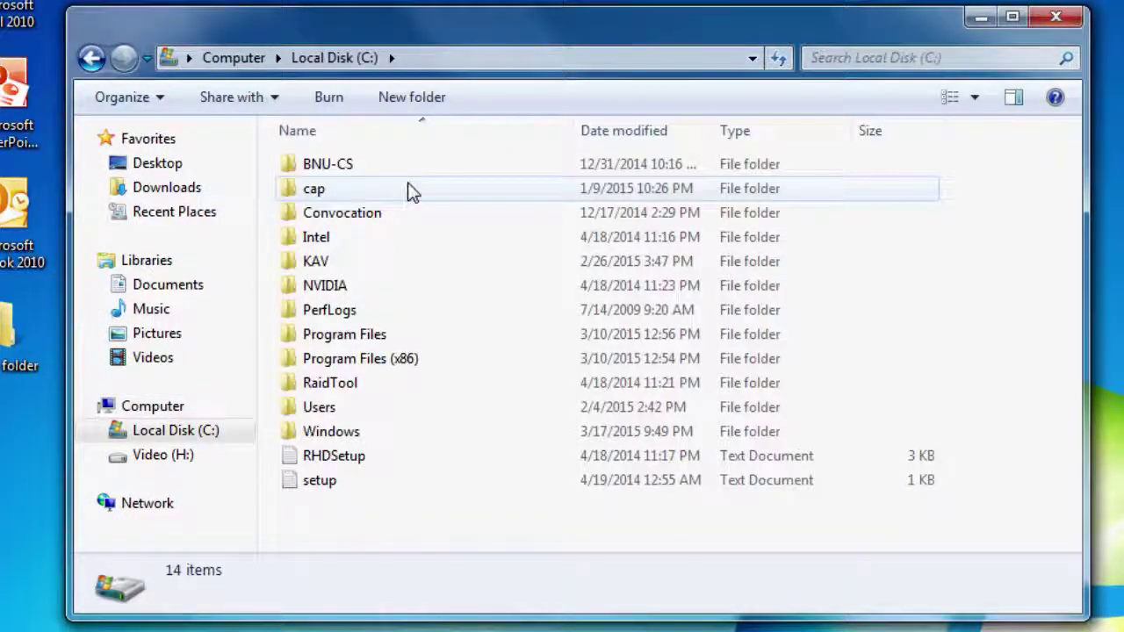
pyautogui.rightClick(364, 341)
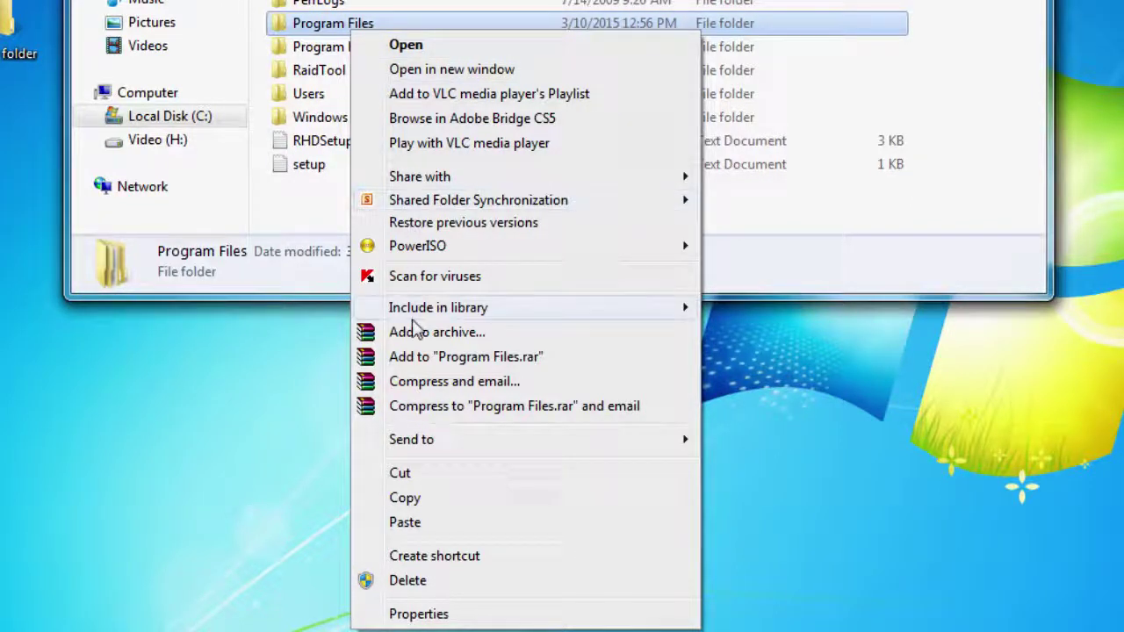
pyautogui.moveTo(412, 443)
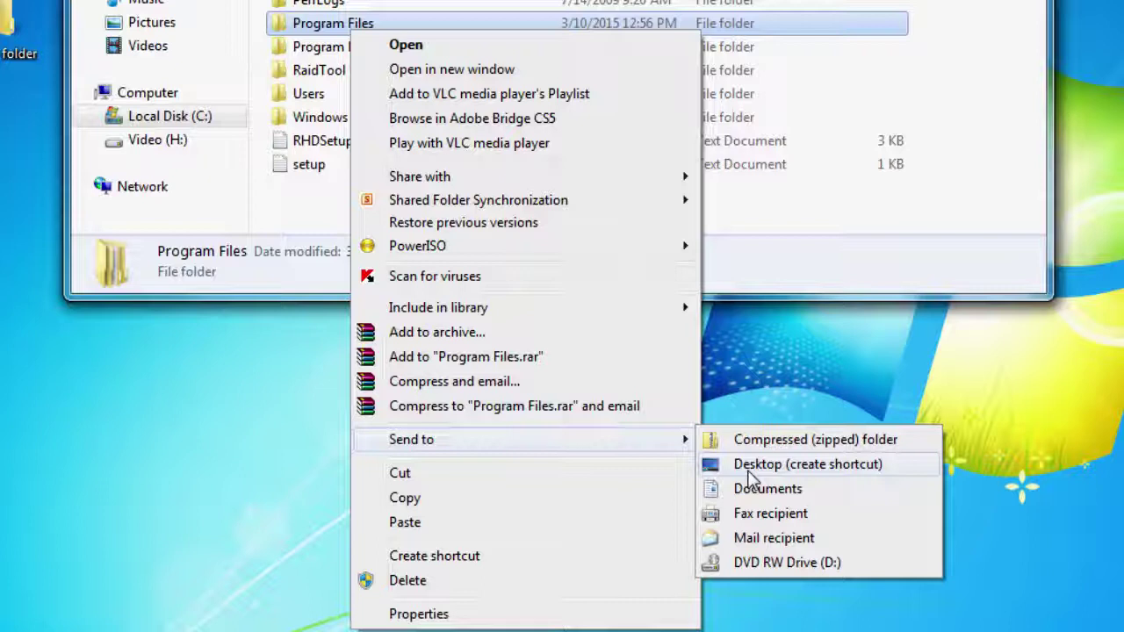
pyautogui.click(836, 471)
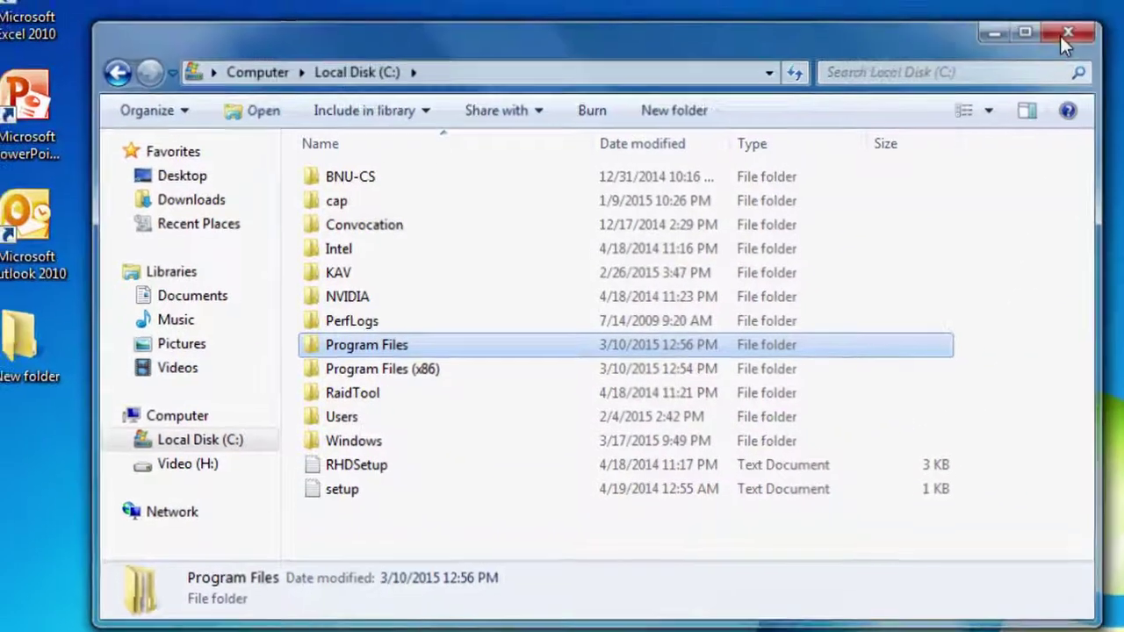
pyautogui.click(1053, 22)
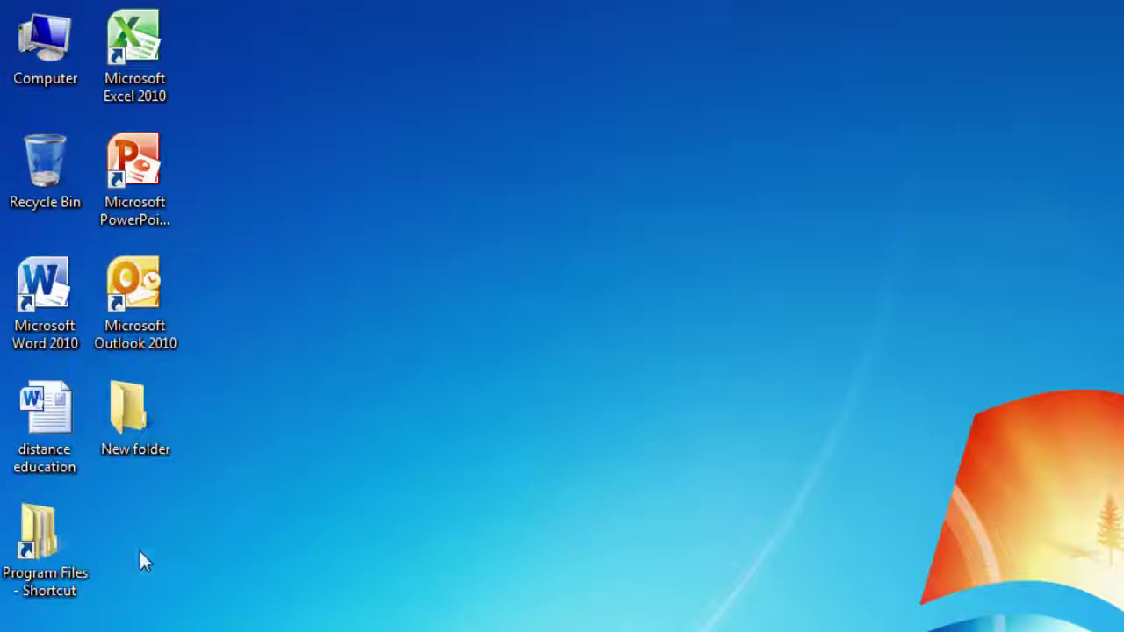
pyautogui.click(50, 550)
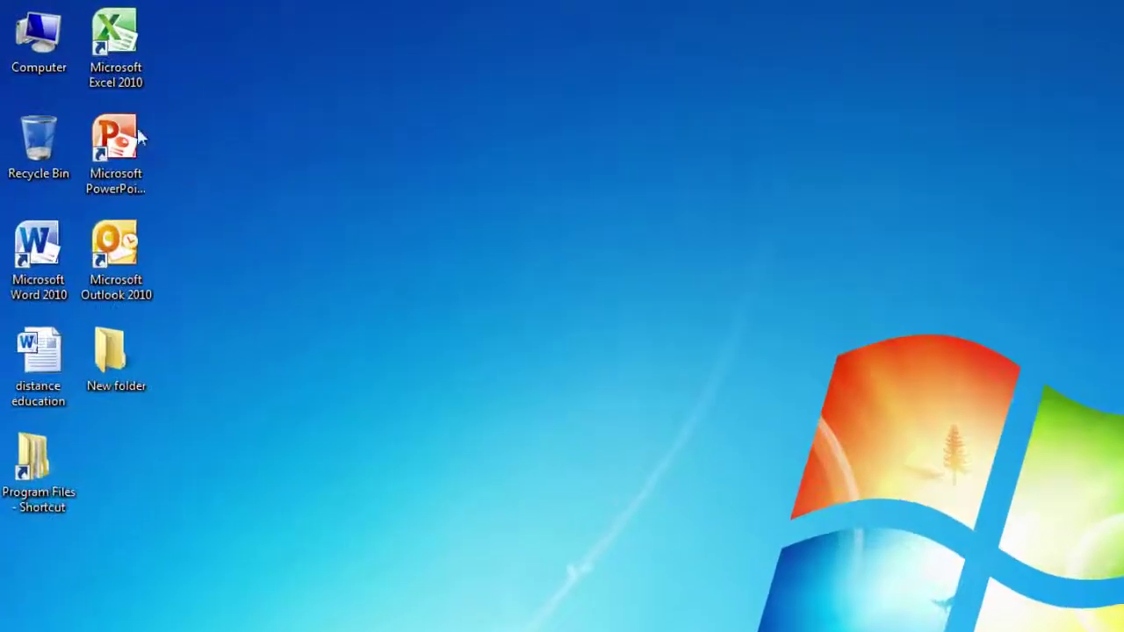
# Open the Computer window and resize it from its upper-left and lower-left corners.
pyautogui.doubleClick(50, 50)
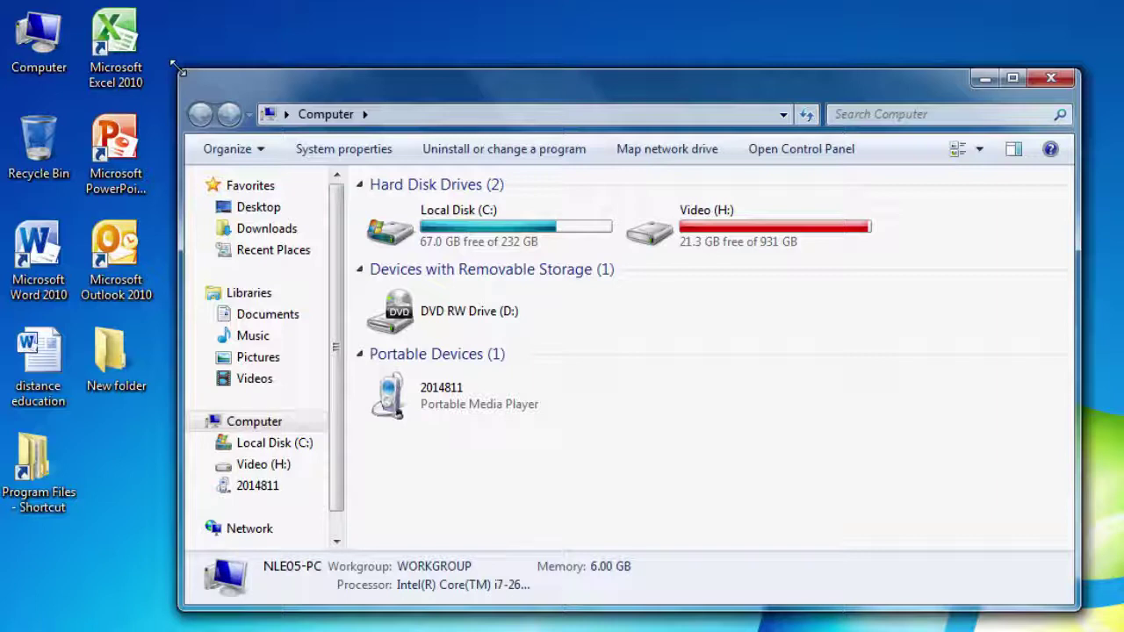
pyautogui.moveTo(173, 67); pyautogui.dragTo(175, 18)
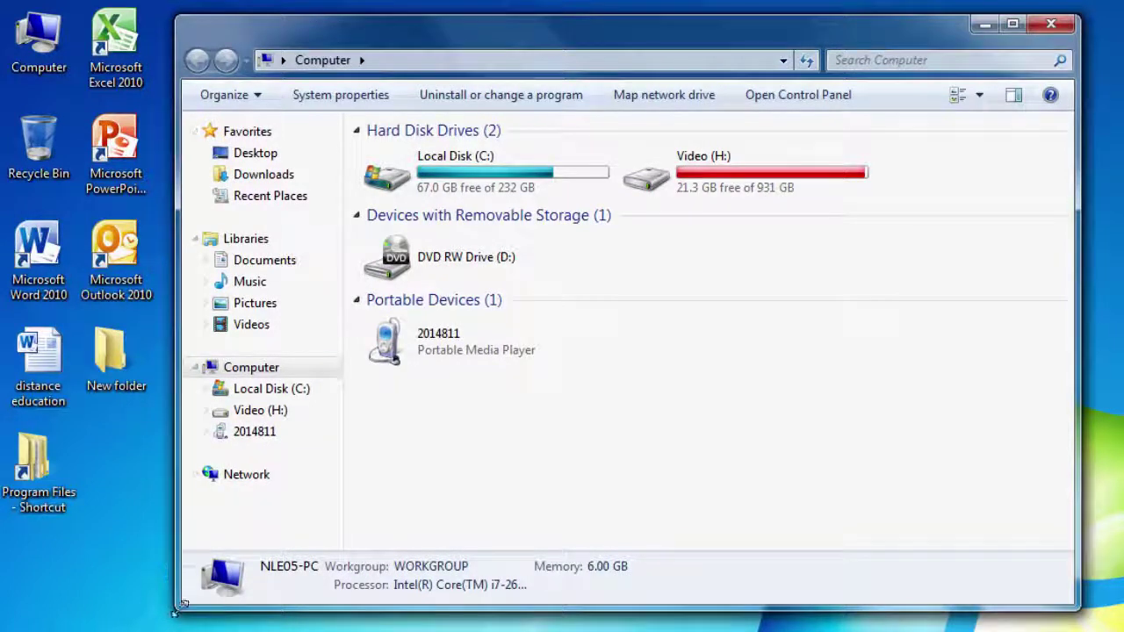
pyautogui.moveTo(177, 607); pyautogui.dragTo(212, 534)
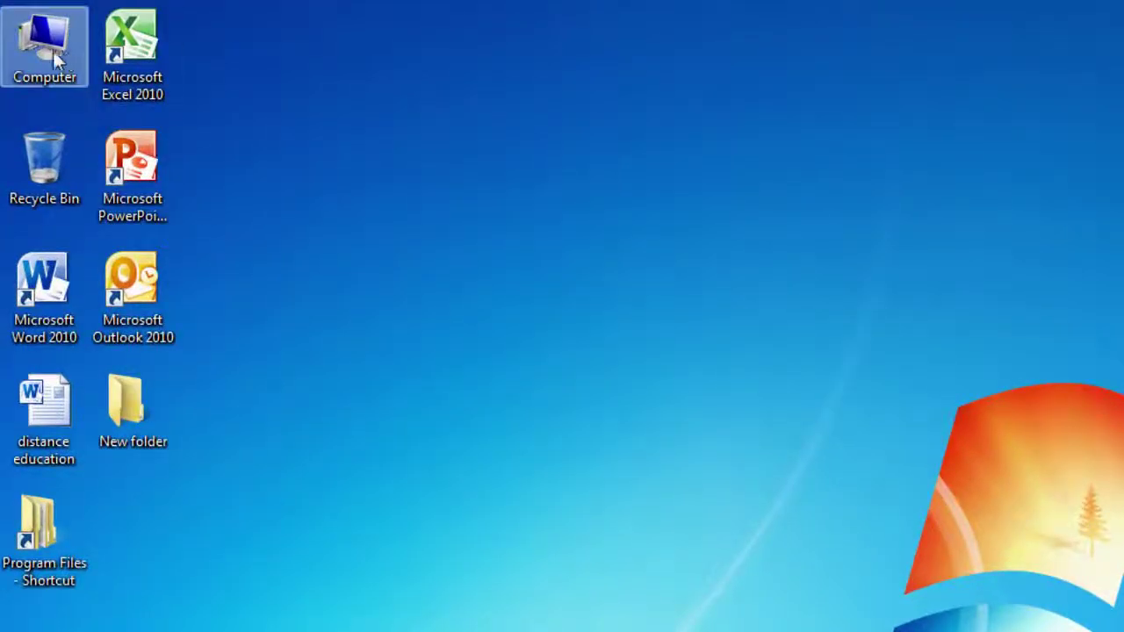
# Open the Computer window and examine the commands available for tools and editing.
pyautogui.doubleClick(53, 51)
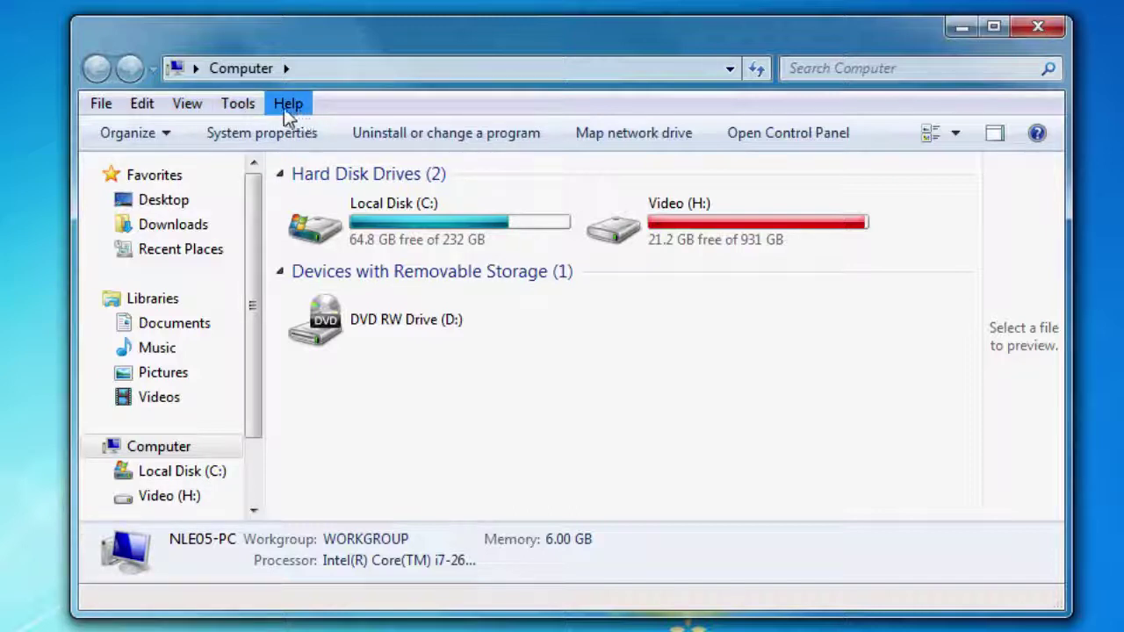
pyautogui.click(238, 103)
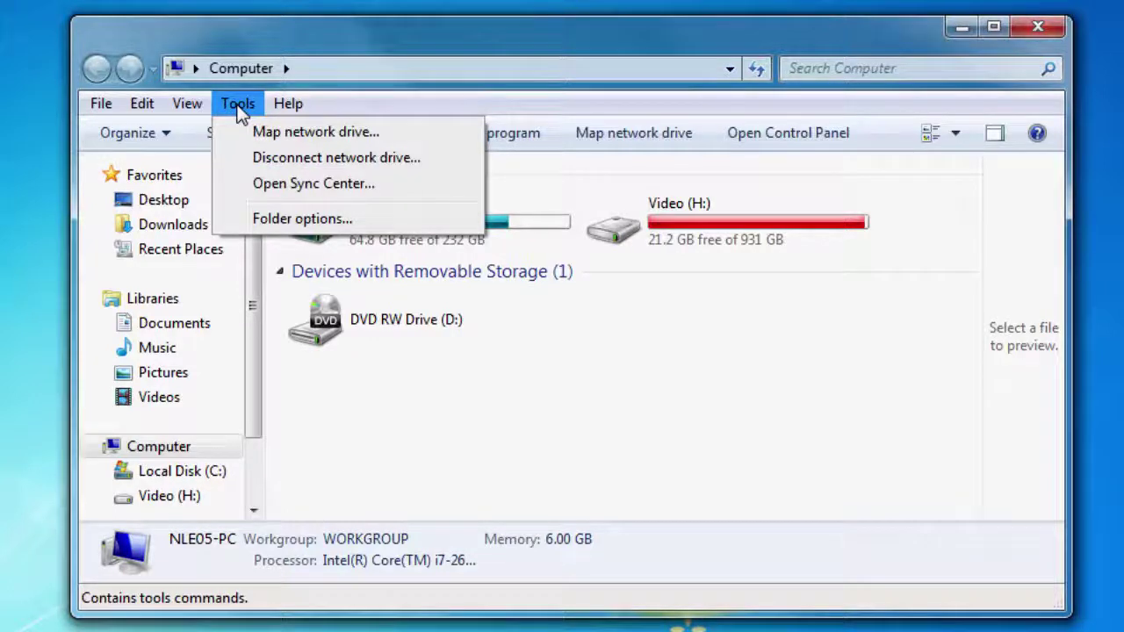
pyautogui.click(238, 106)
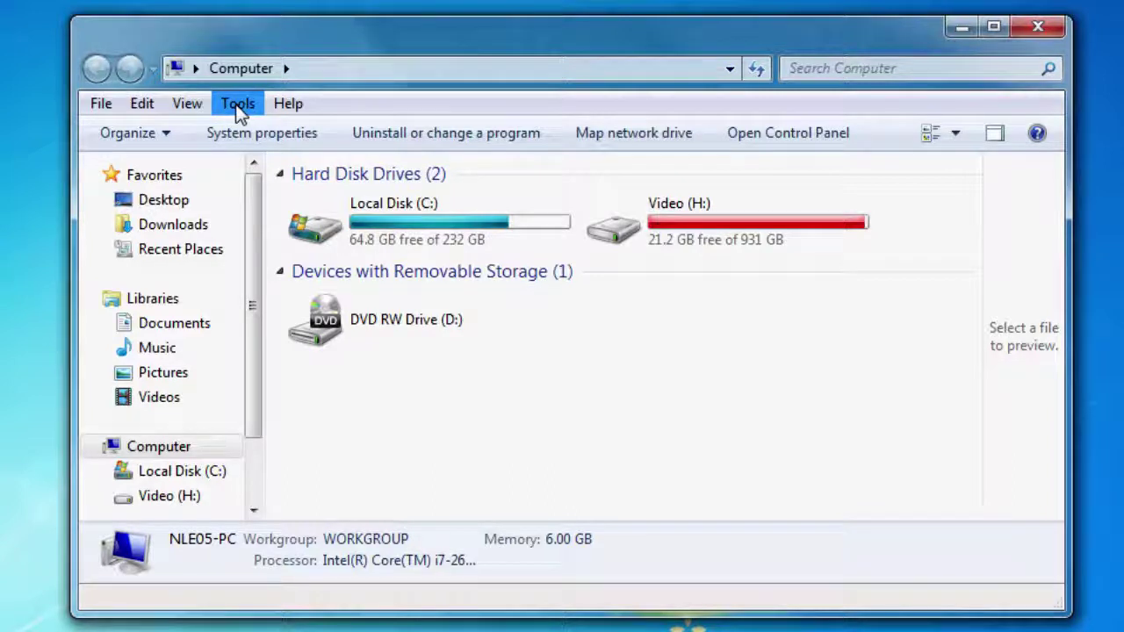
pyautogui.click(146, 109)
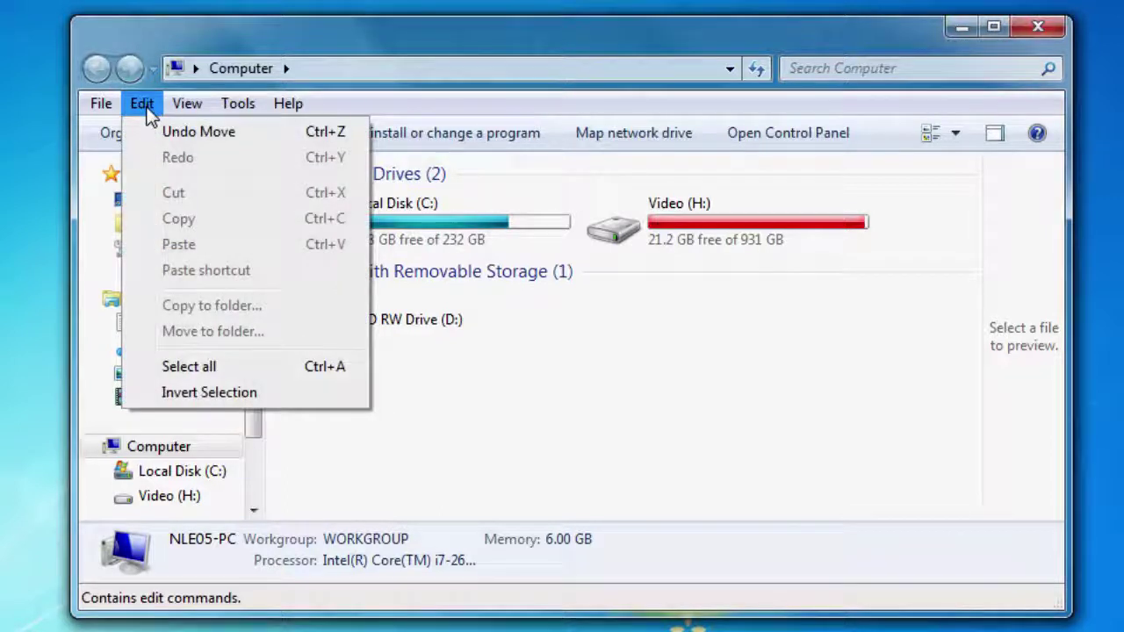
pyautogui.click(147, 110)
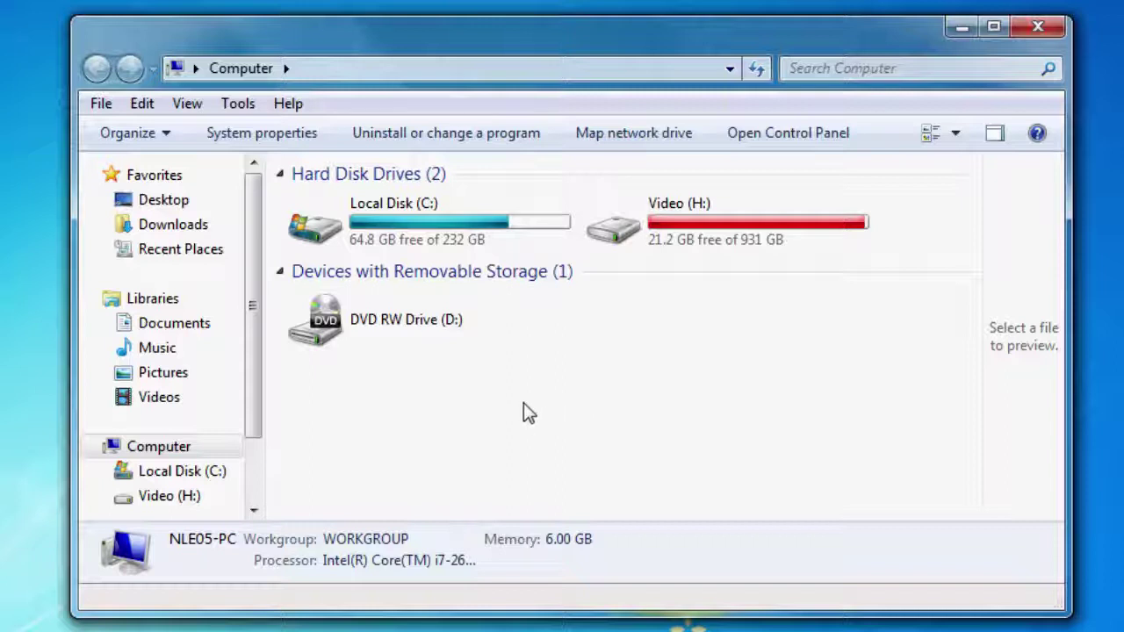
# Browse between Computer and the Documents library, selecting the CPL folder and the My Text document.
pyautogui.click(182, 451)
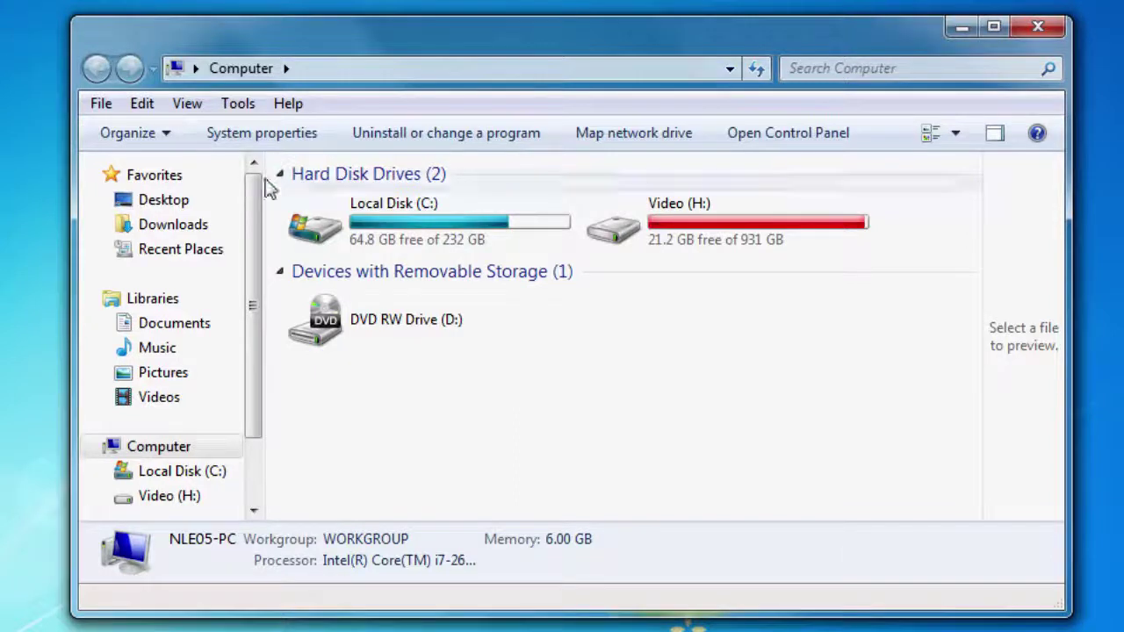
pyautogui.click(175, 325)
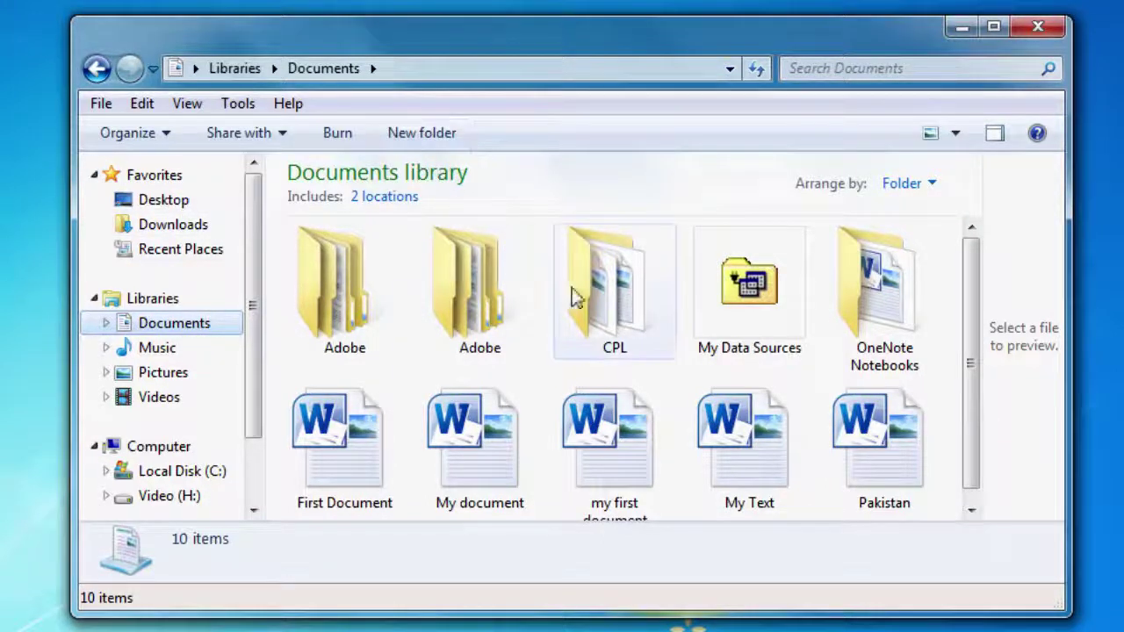
pyautogui.click(626, 328)
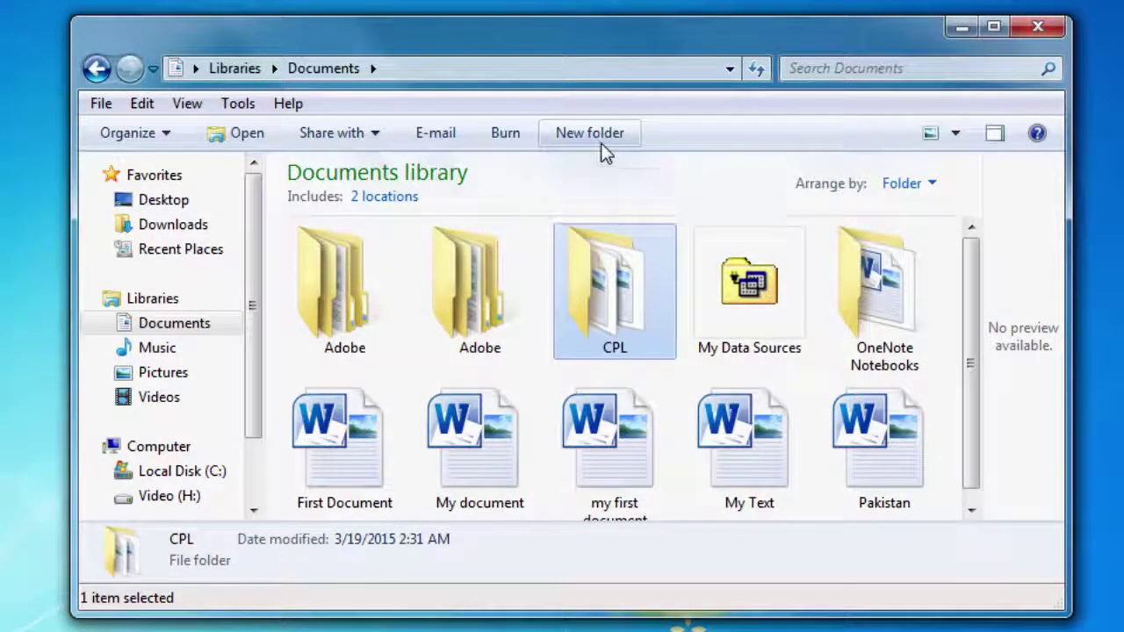
pyautogui.click(188, 446)
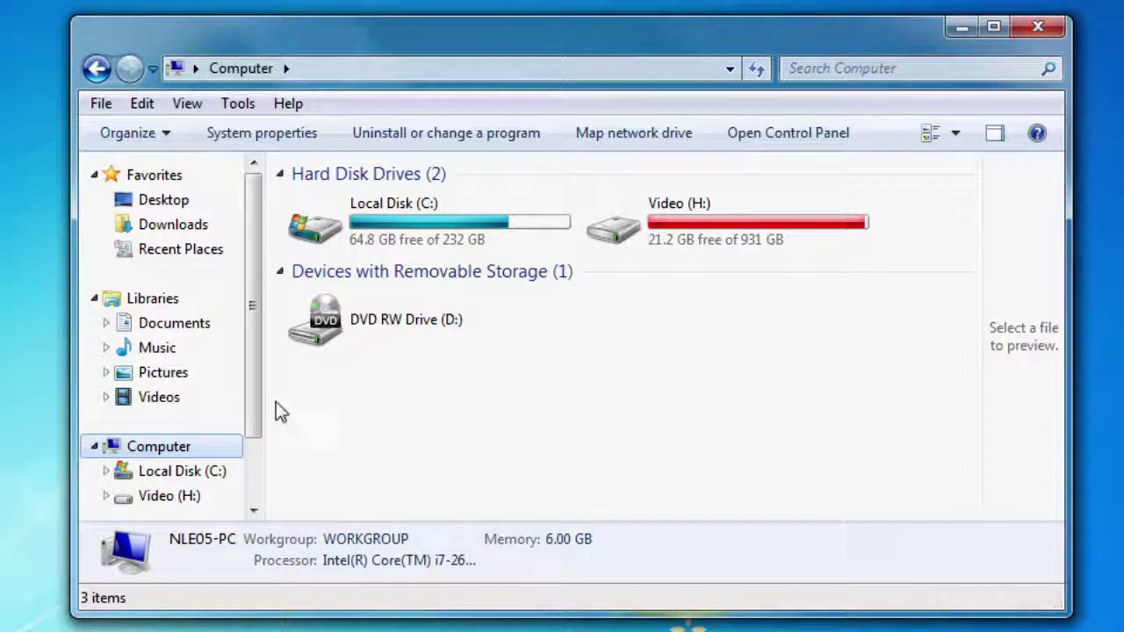
pyautogui.click(180, 332)
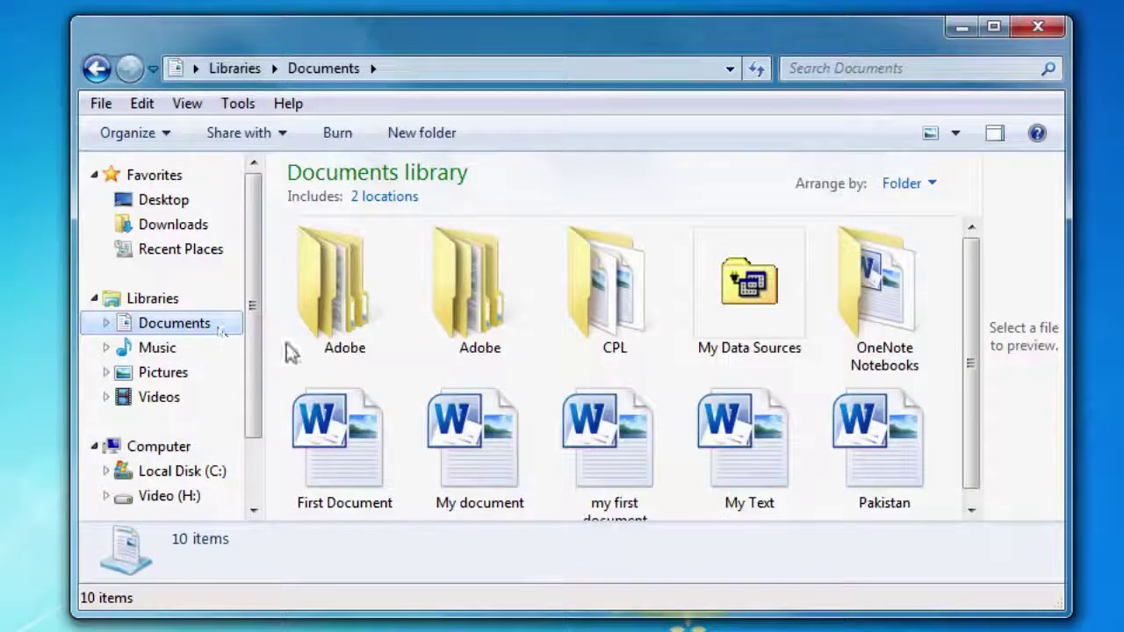
pyautogui.click(767, 461)
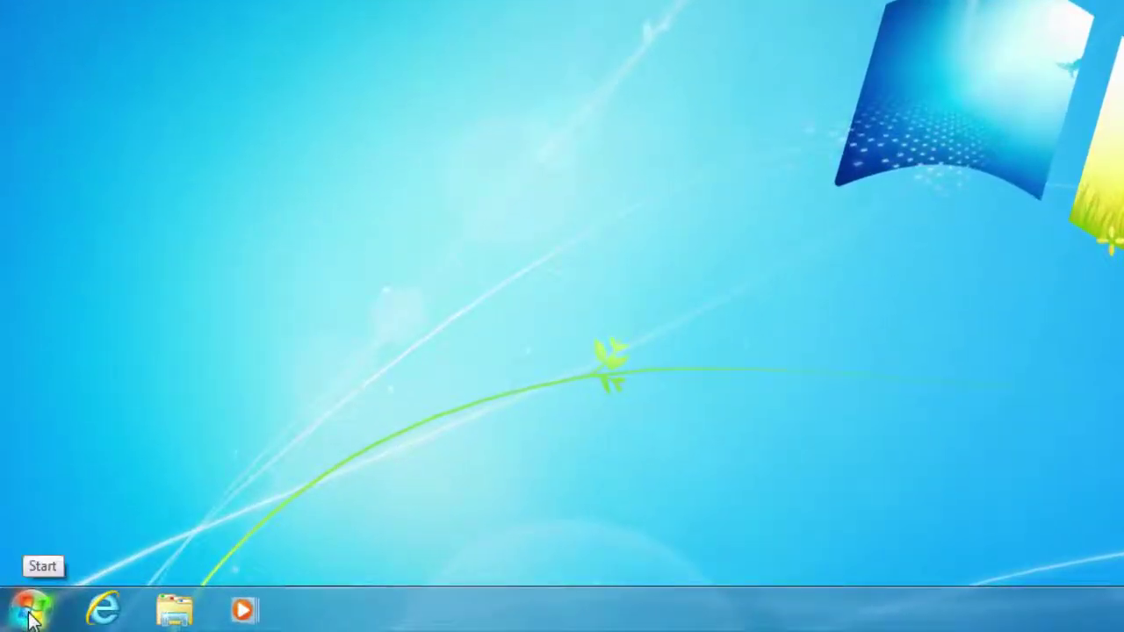
# Launch Microsoft Word 2010 from the Microsoft Office program folder and look over its Insert and Home commands.
pyautogui.click(31, 615)
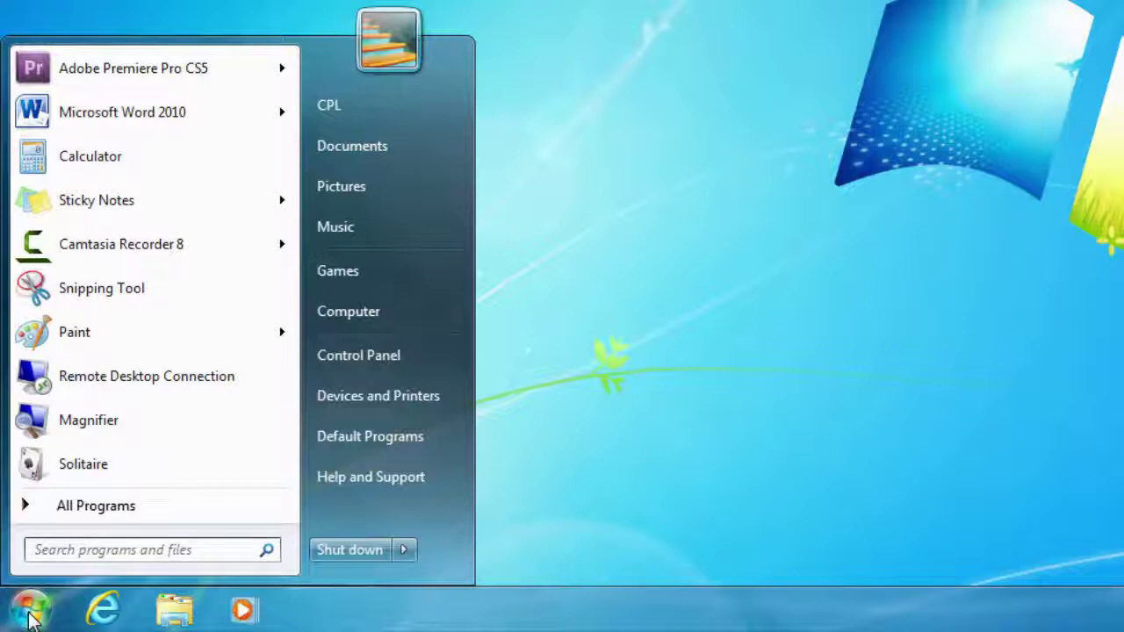
pyautogui.click(102, 518)
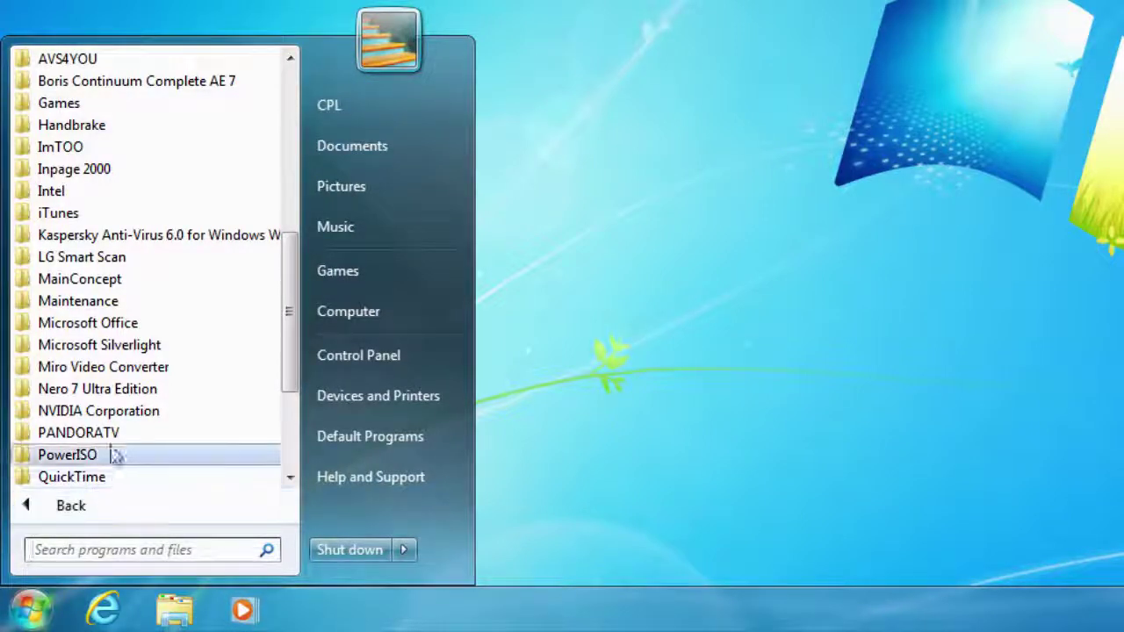
pyautogui.click(129, 329)
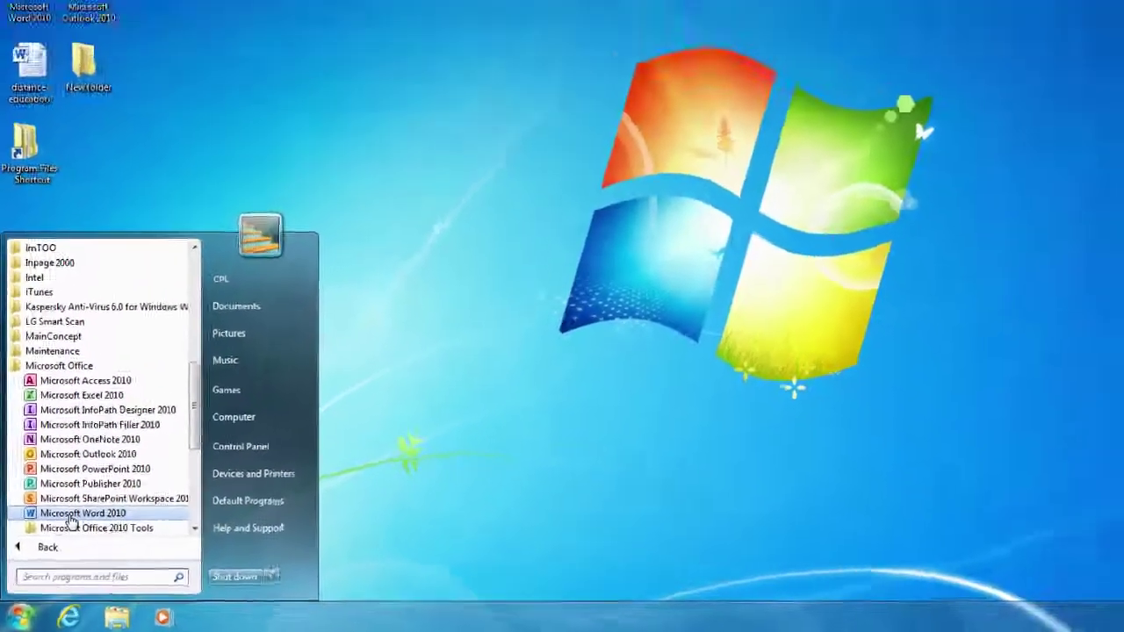
pyautogui.click(105, 455)
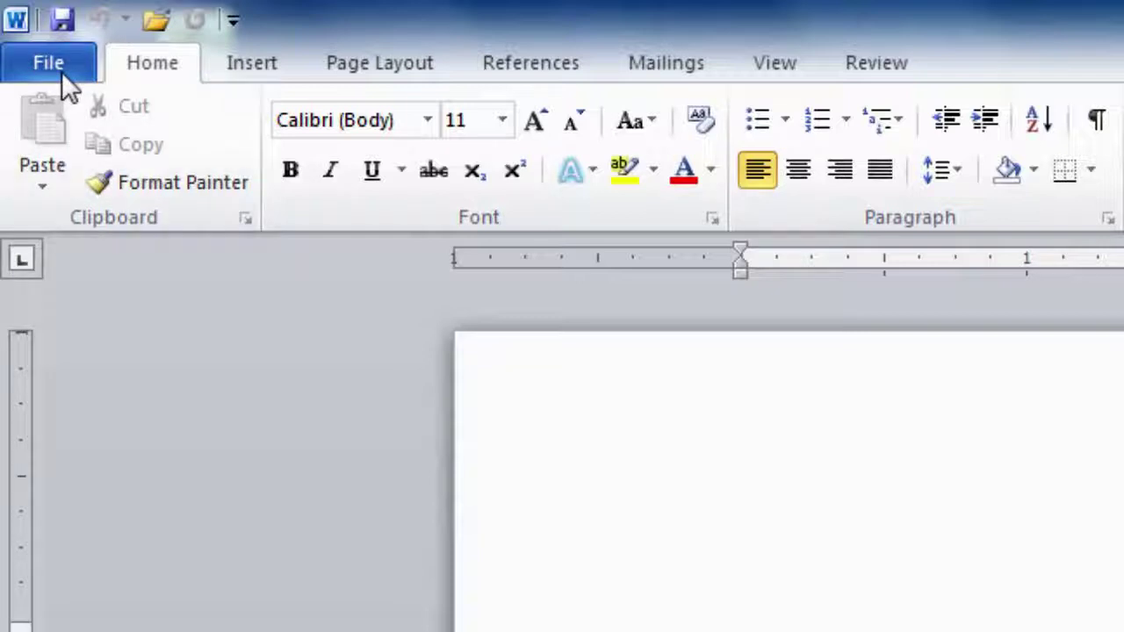
pyautogui.click(241, 70)
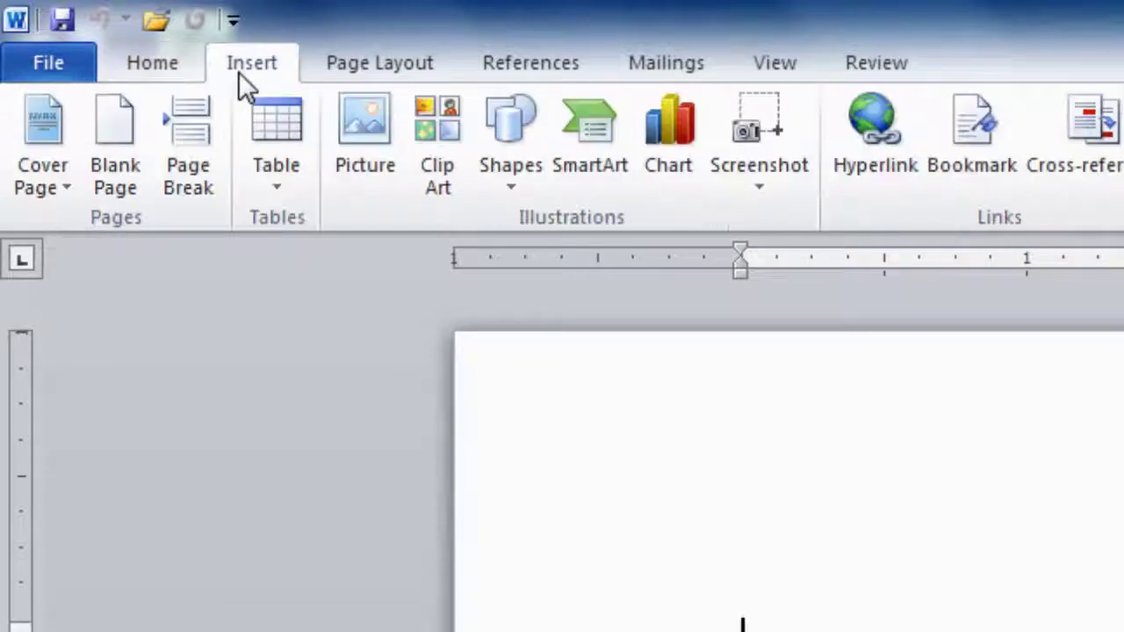
pyautogui.click(173, 72)
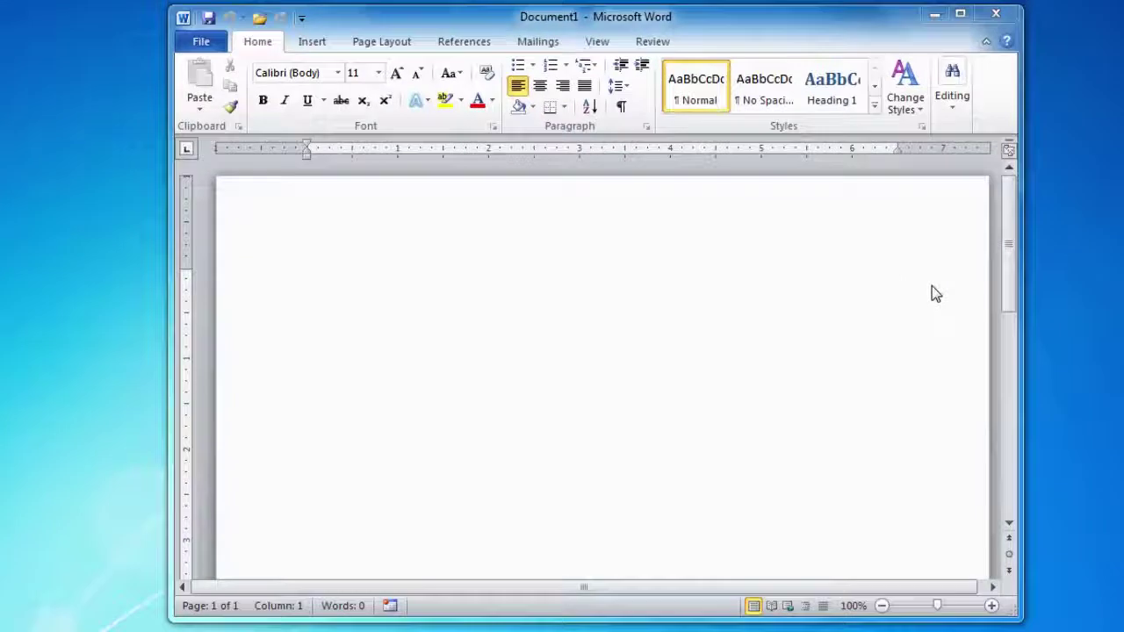
# Minimize the Word document window, bring it back onto the desktop and maximize it.
pyautogui.click(941, 24)
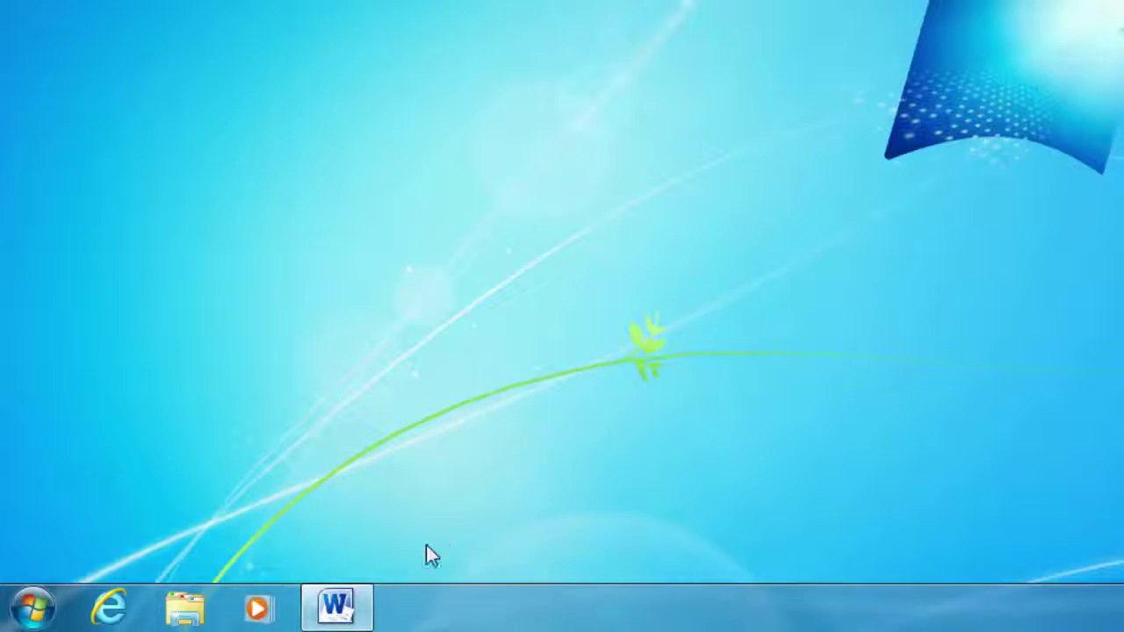
pyautogui.moveTo(336, 606)
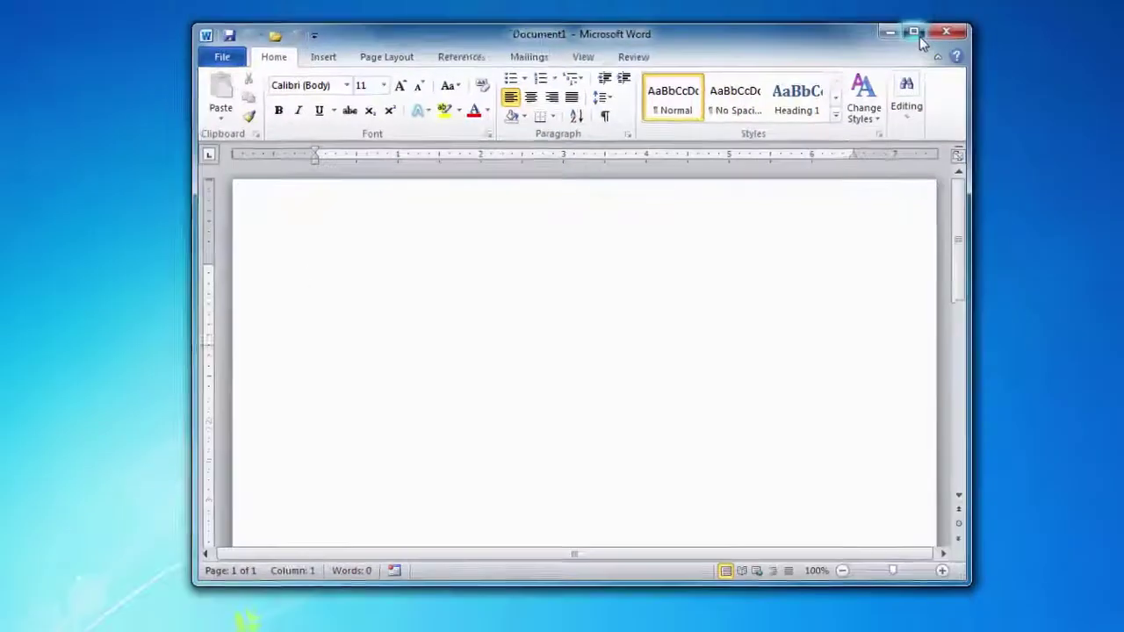
pyautogui.click(960, 15)
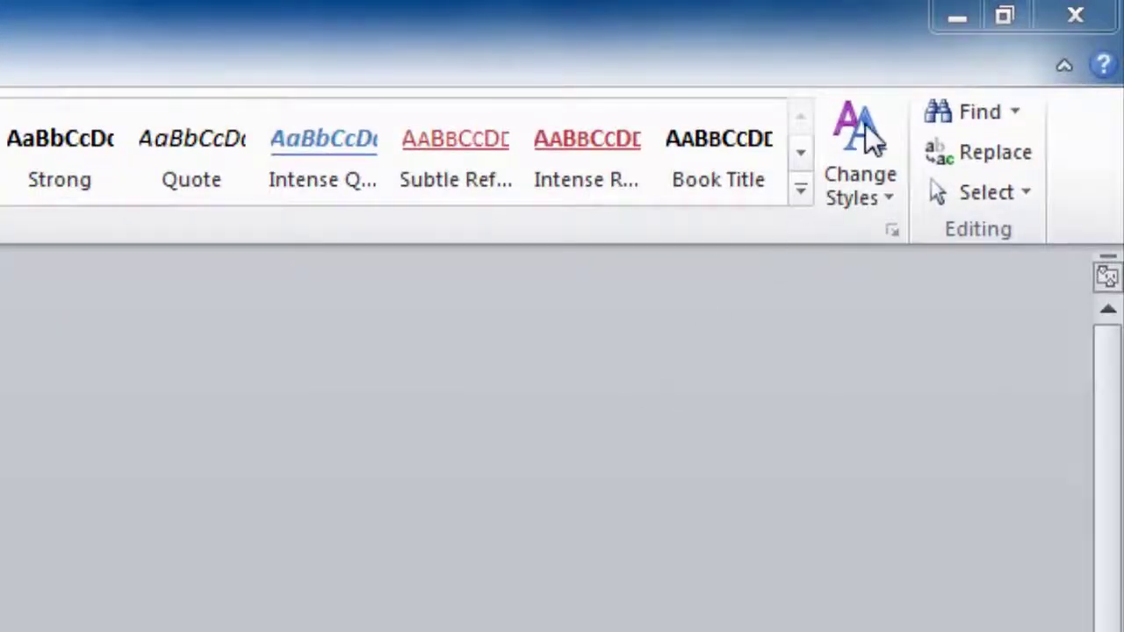
# Open the Computer window with Word minimized, preview both running windows and switch back to the Word document.
pyautogui.click(953, 26)
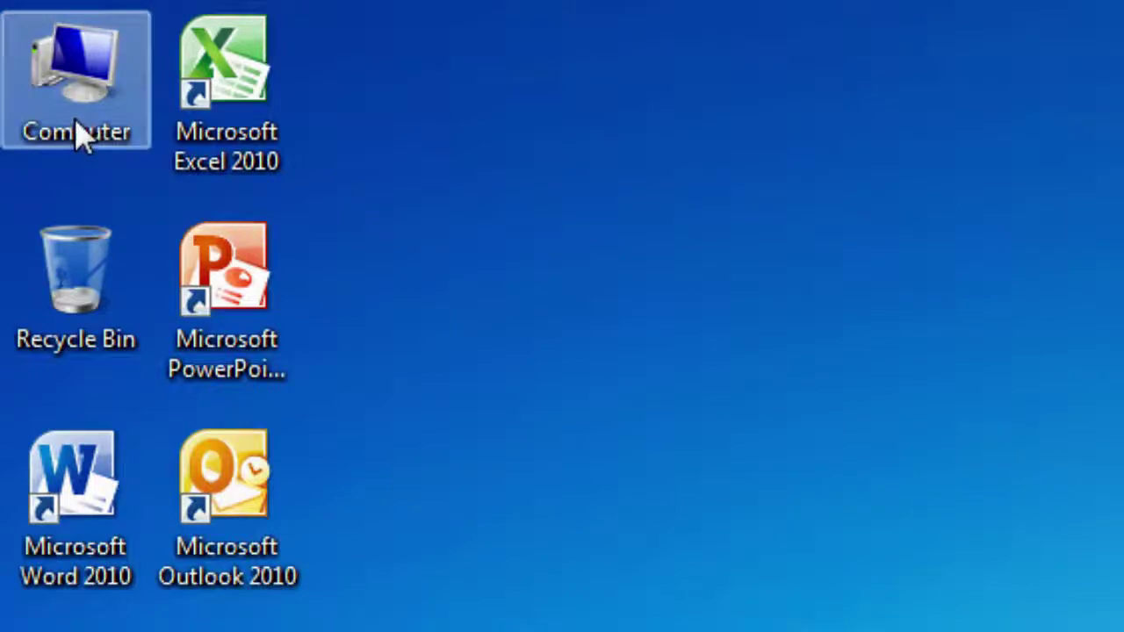
pyautogui.doubleClick(79, 136)
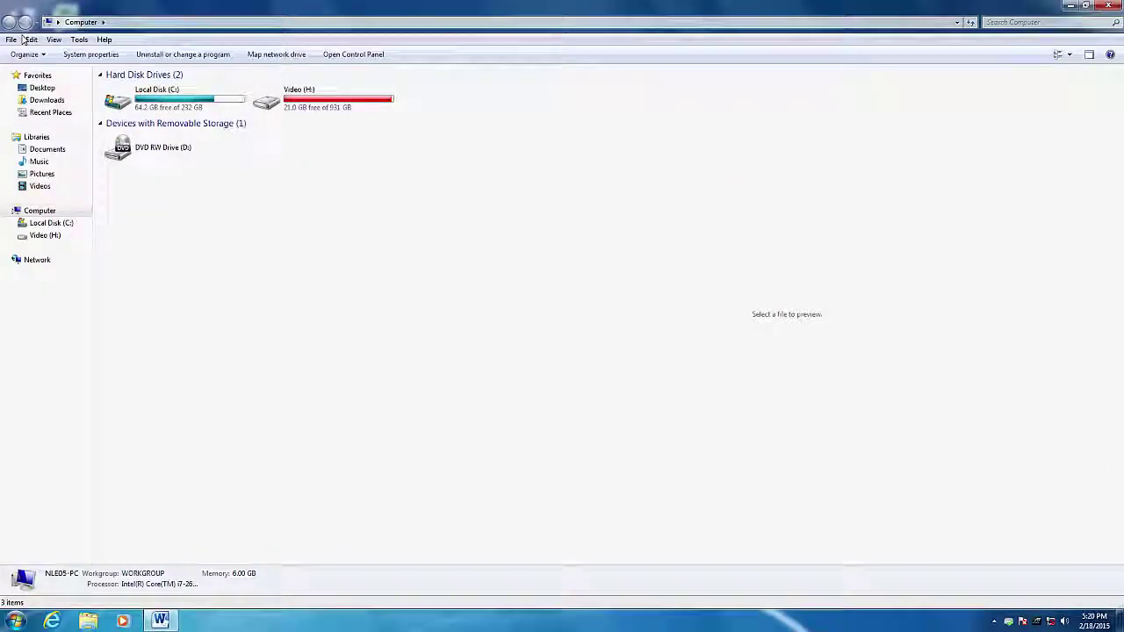
pyautogui.moveTo(88, 620)
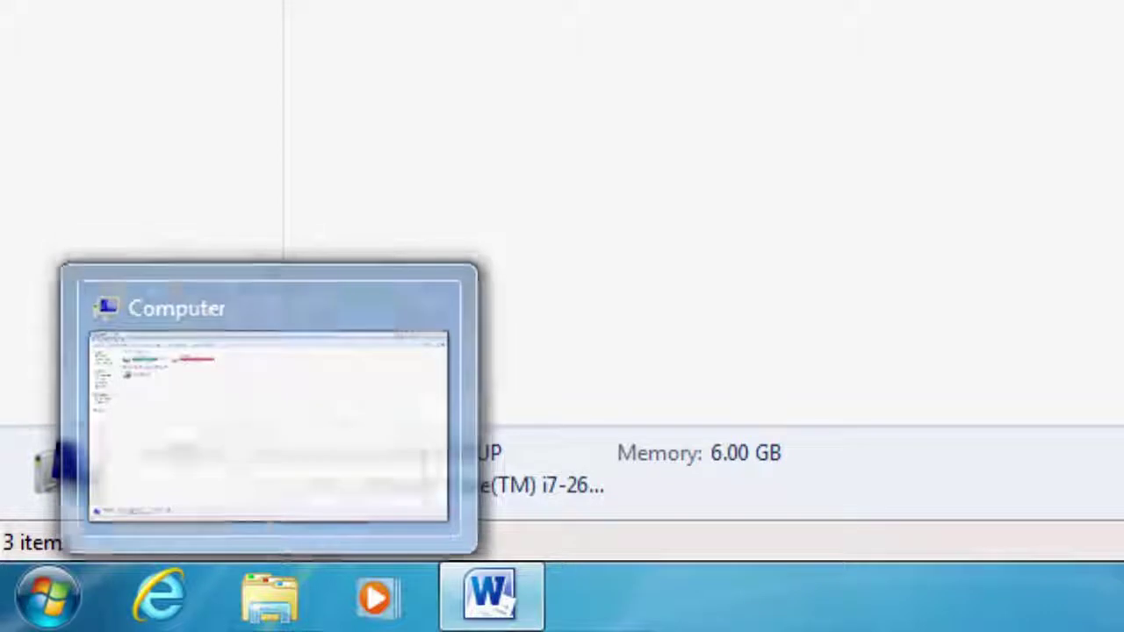
pyautogui.moveTo(492, 597)
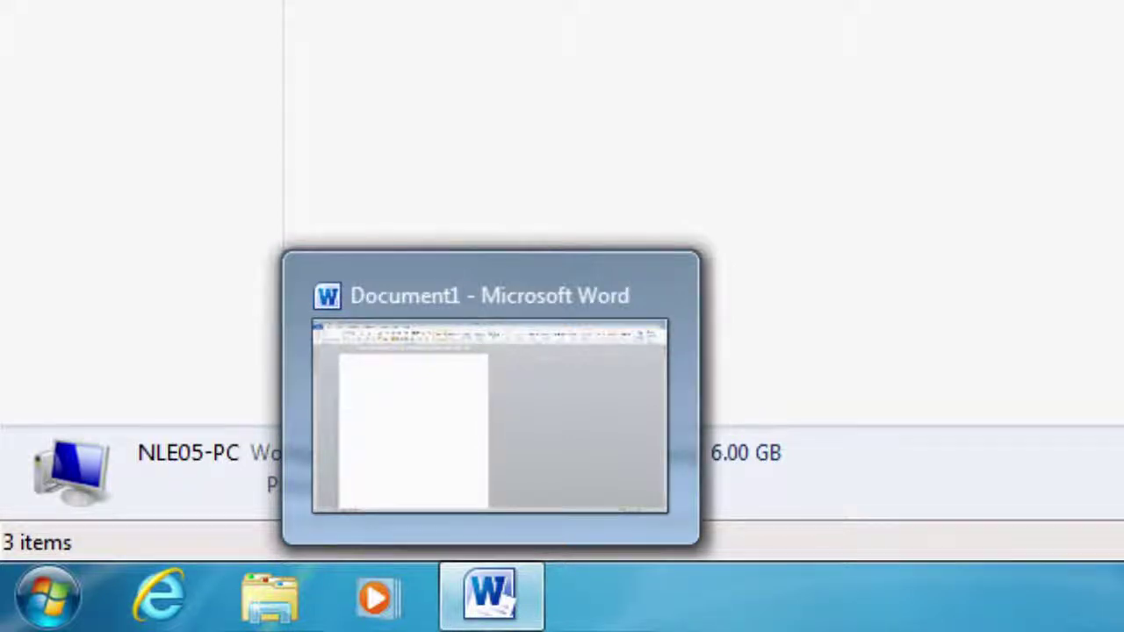
pyautogui.click(491, 597)
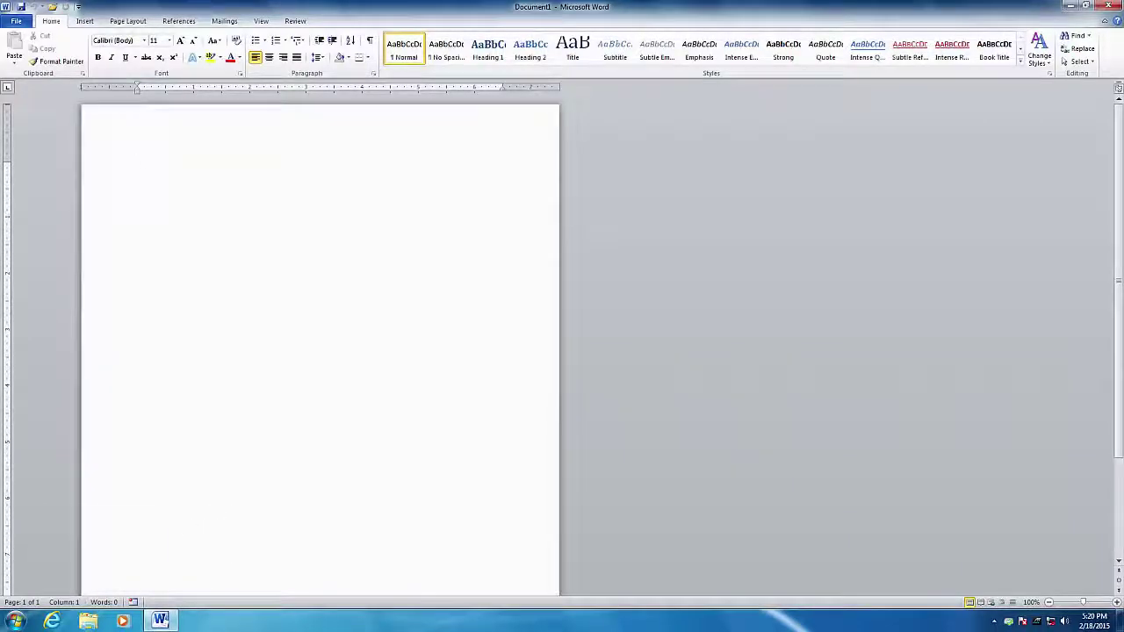
# Exit Microsoft Word using its own Exit command.
pyautogui.moveTo(87, 620)
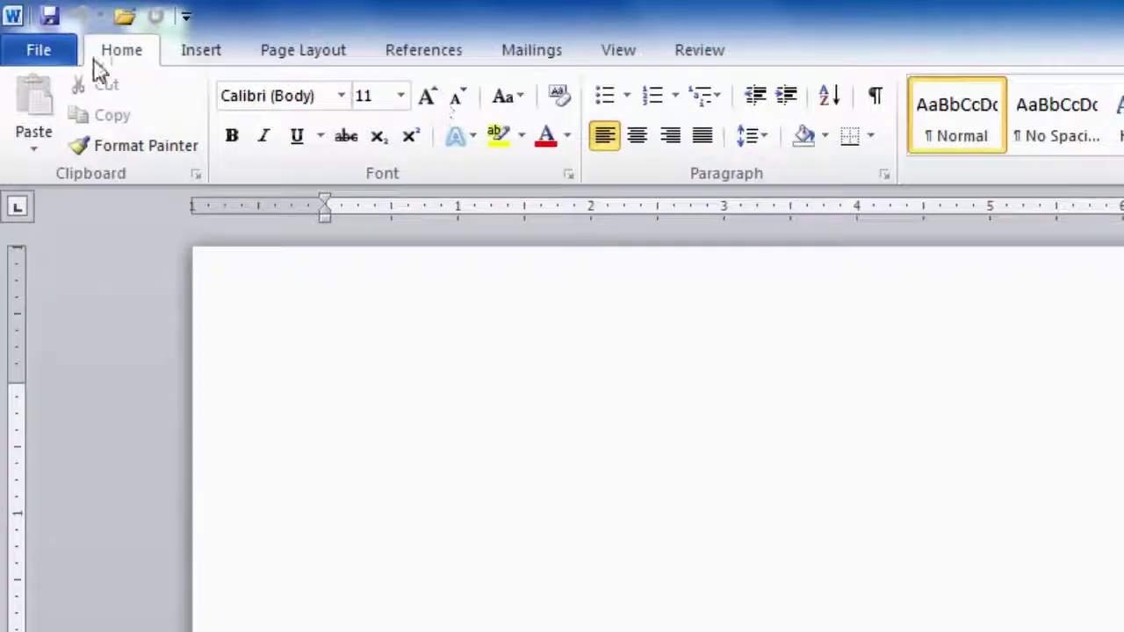
pyautogui.click(36, 54)
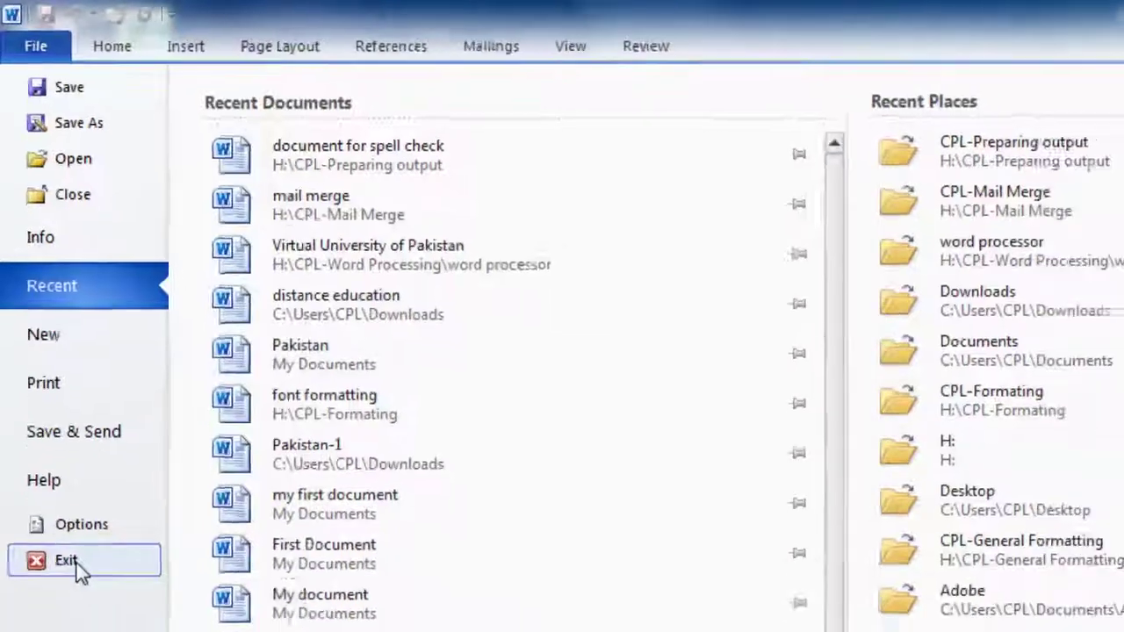
pyautogui.click(86, 615)
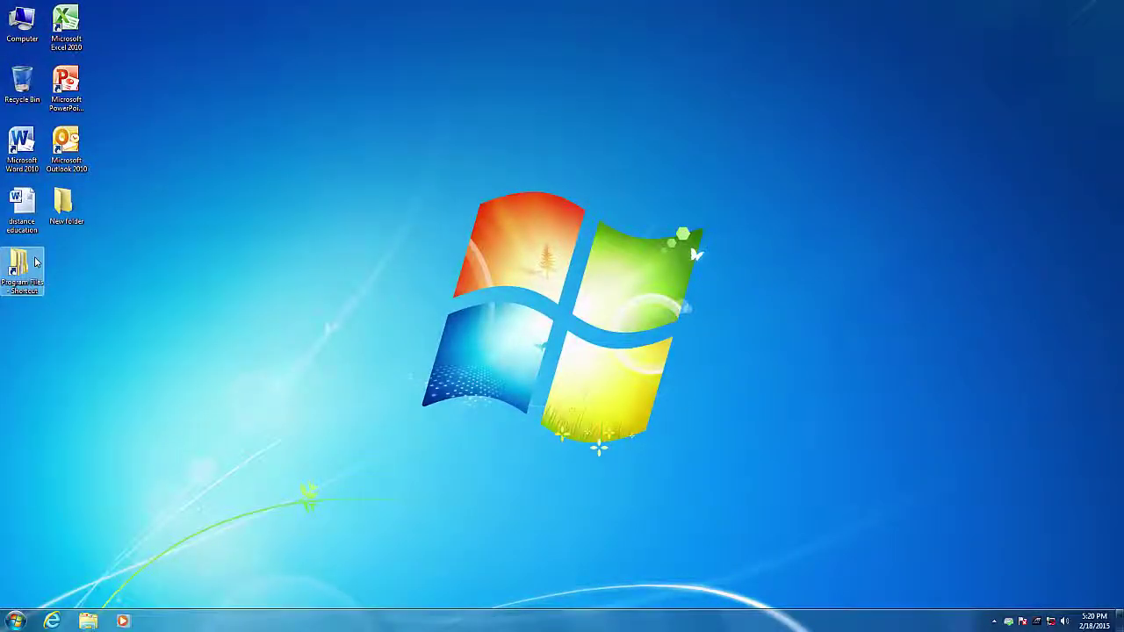